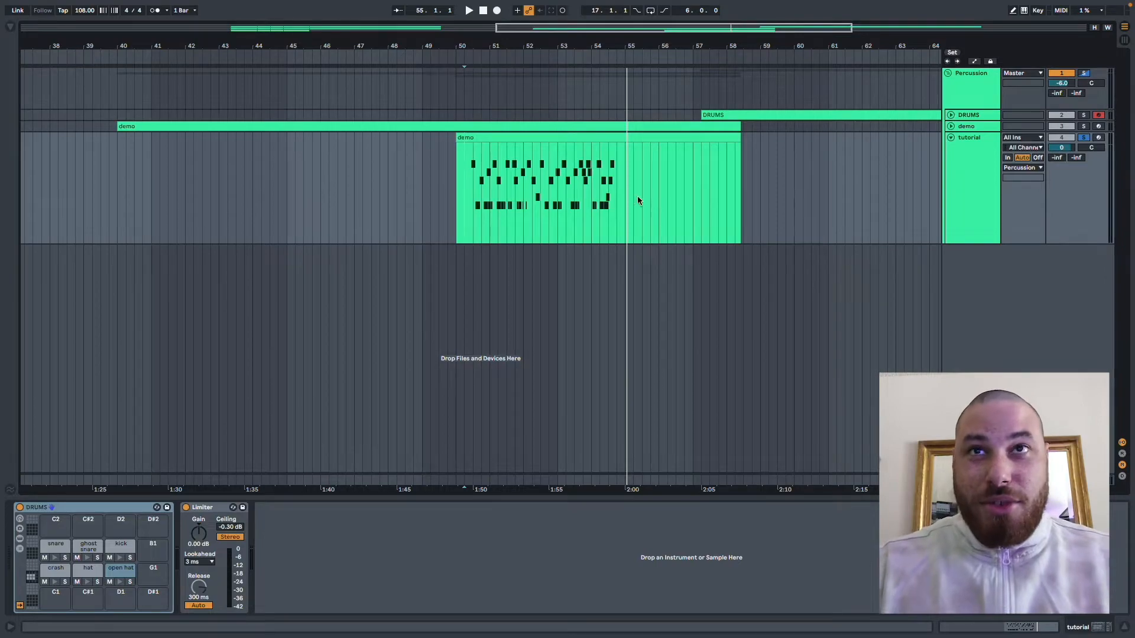
# - Play the demo clip on the tutorial track and open the kick pad's Instrument Rack in the DRUMS rack
pyautogui.press('space')
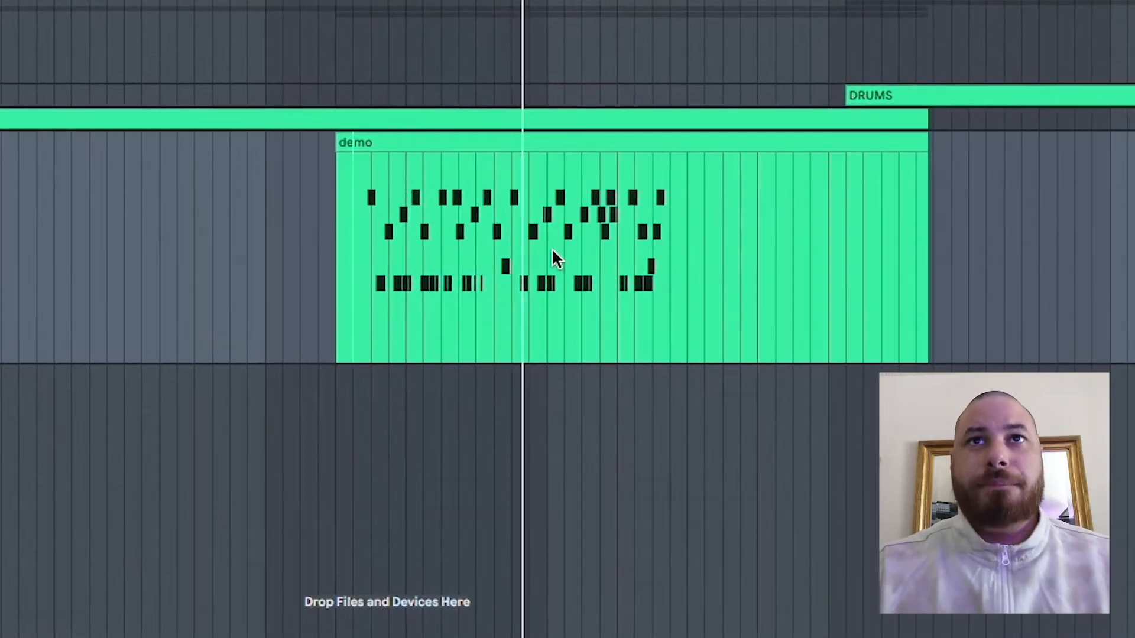
pyautogui.scroll(2, 417, 246)
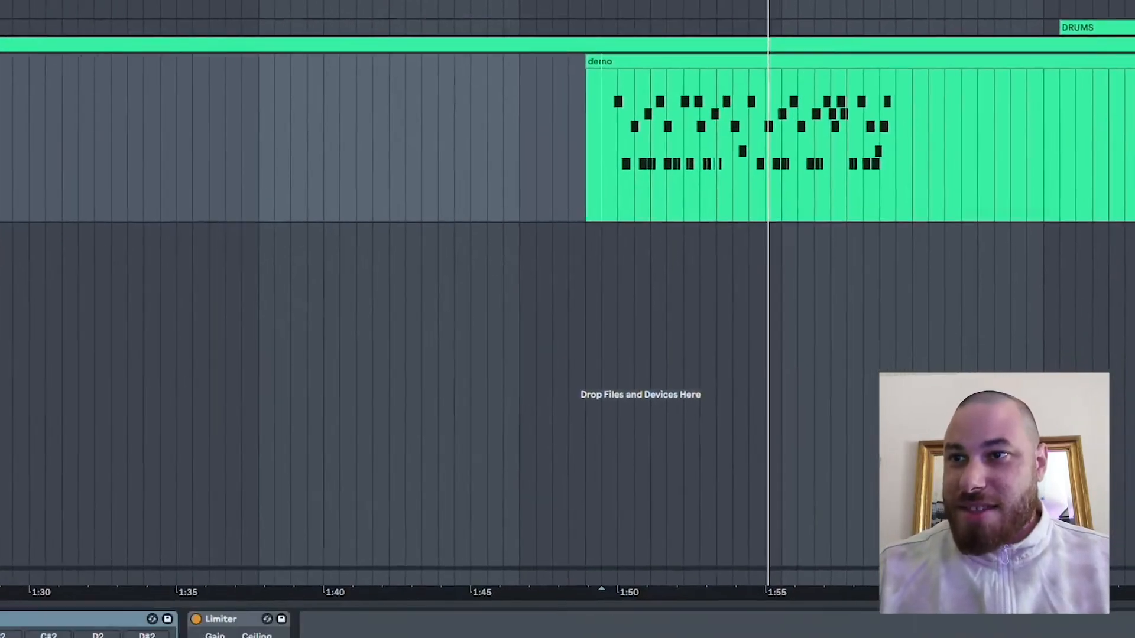
pyautogui.click(148, 631)
pyautogui.click(155, 618)
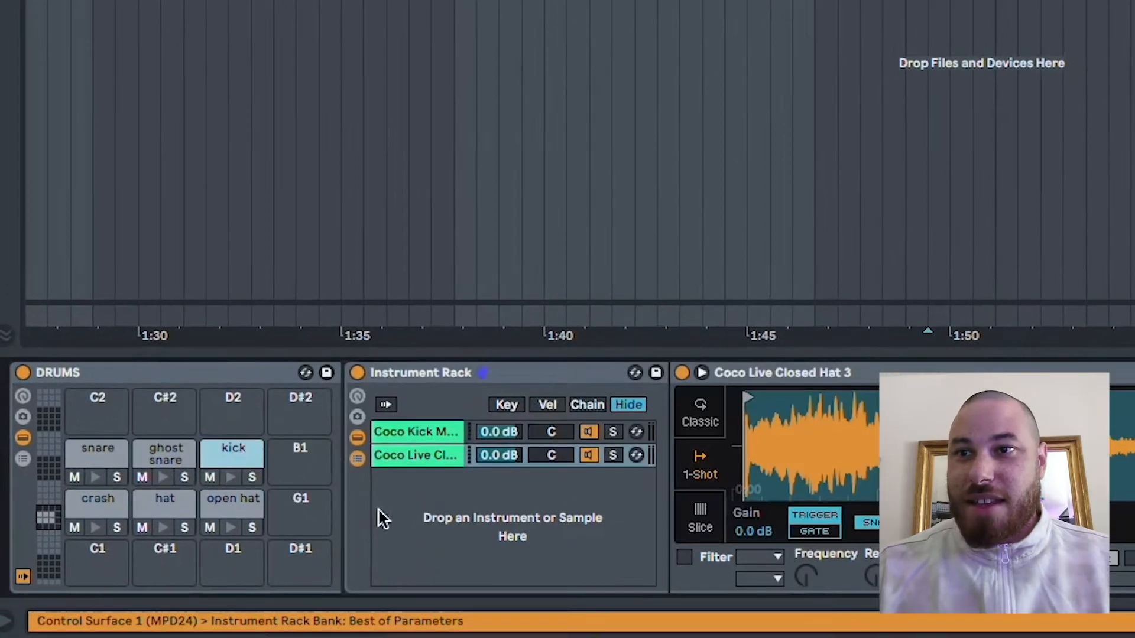
# - Inspect the two layered chains of the kick pad and audition the kick and snare pads
pyautogui.click(442, 451)
pyautogui.click(439, 432)
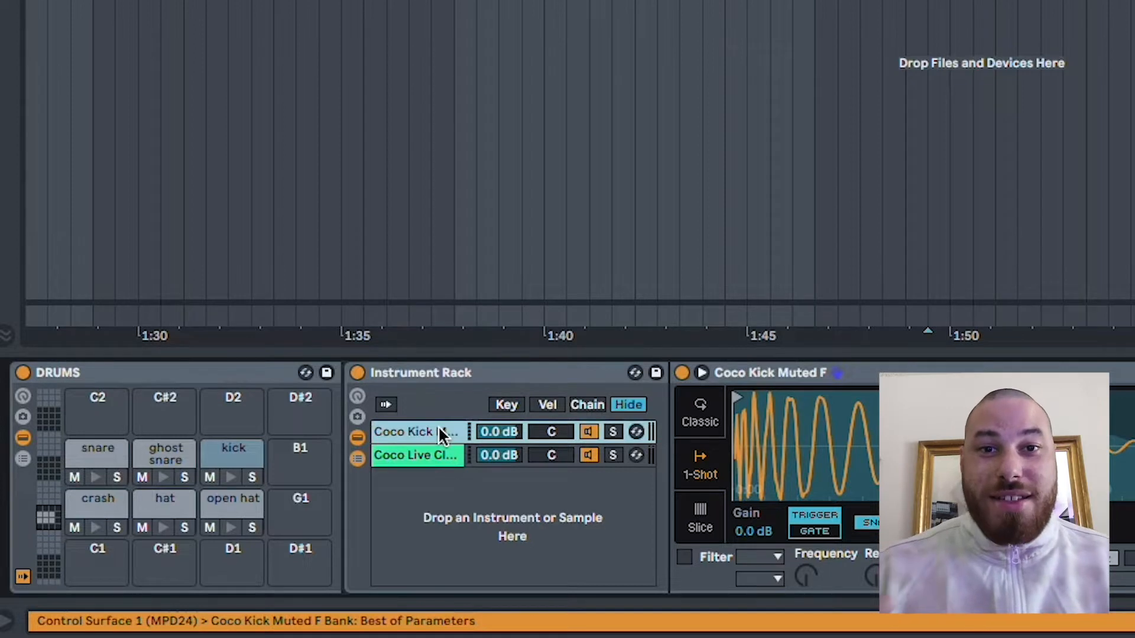
pyautogui.click(227, 477)
pyautogui.click(97, 476)
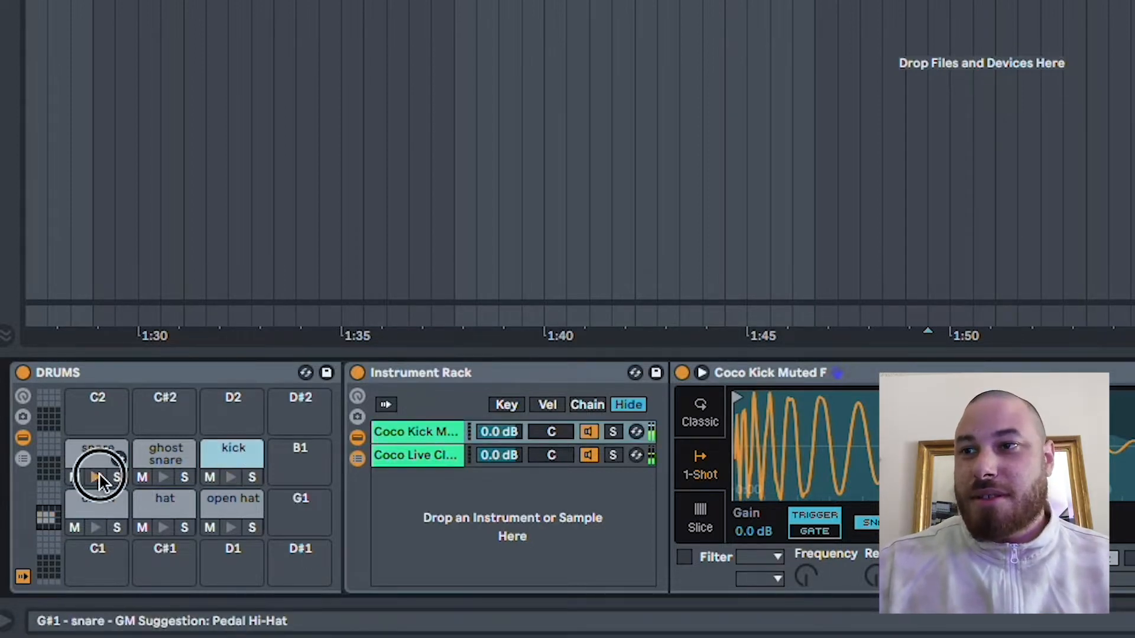
# - Reopen the kick pad's rack and audition its kick and closed hat layers soloed in turn, then both together
pyautogui.click(23, 437)
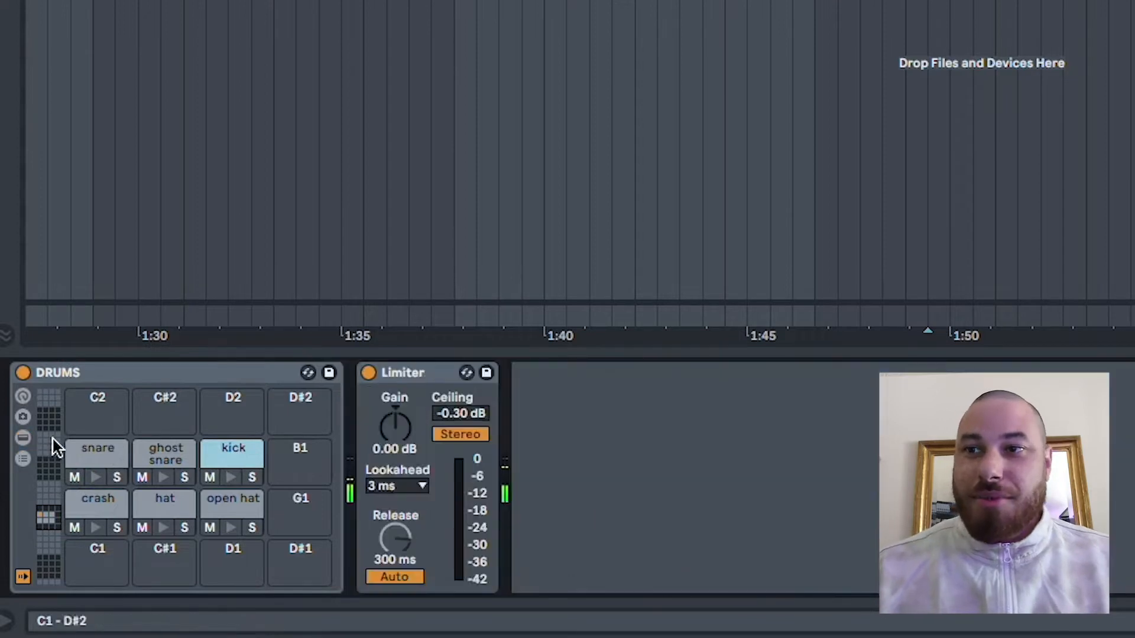
pyautogui.click(234, 453)
pyautogui.click(426, 434)
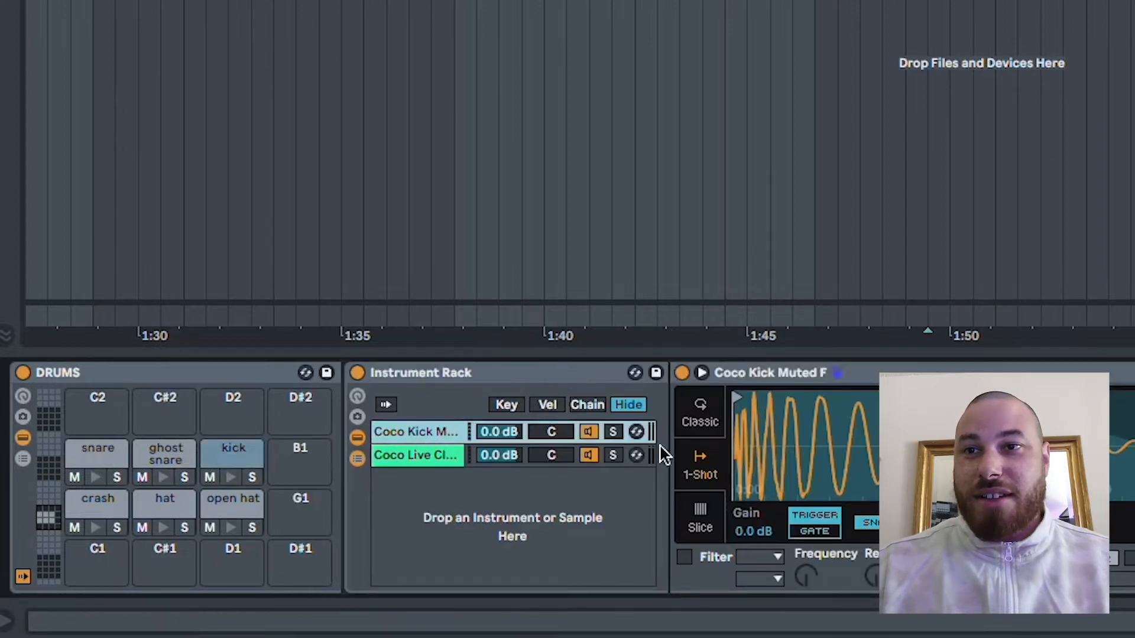
pyautogui.click(614, 433)
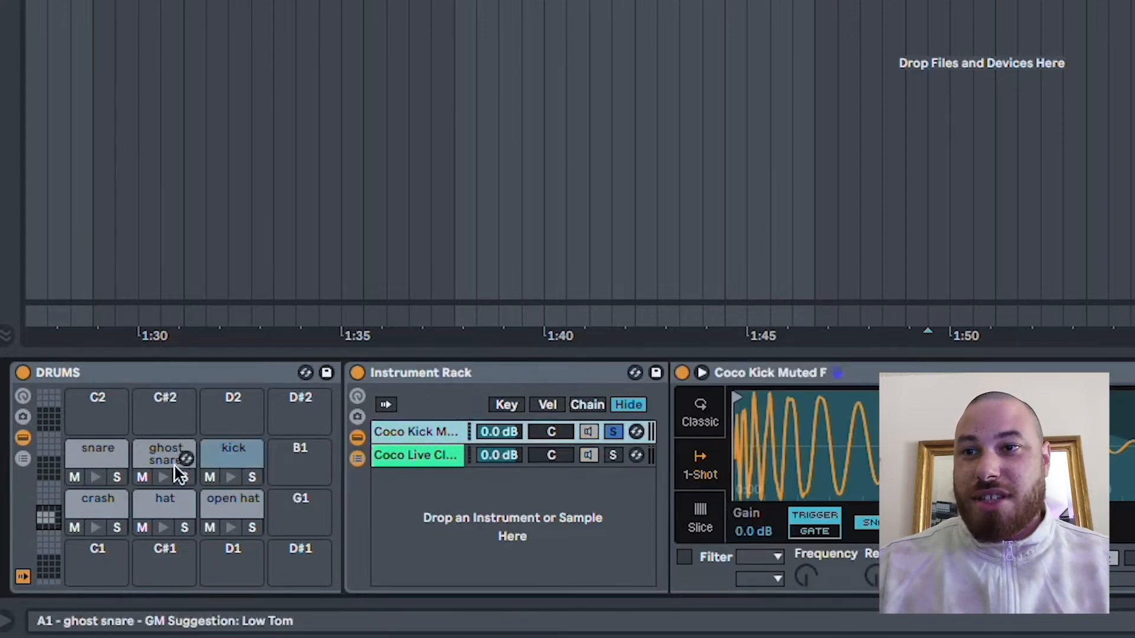
pyautogui.click(231, 479)
pyautogui.click(613, 455)
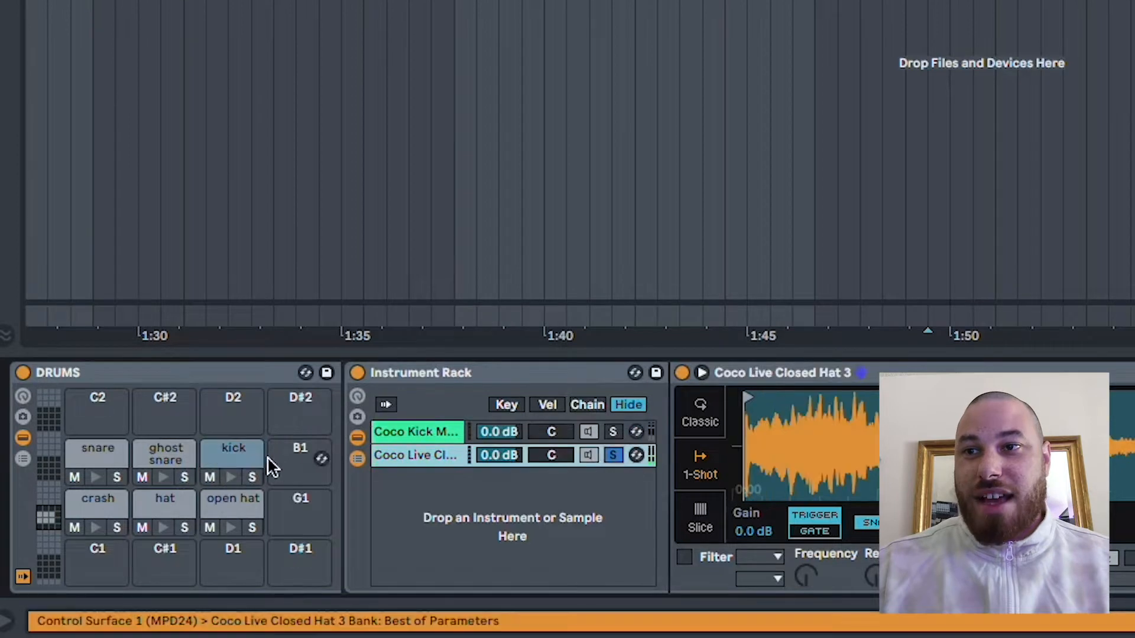
pyautogui.click(232, 477)
pyautogui.click(613, 456)
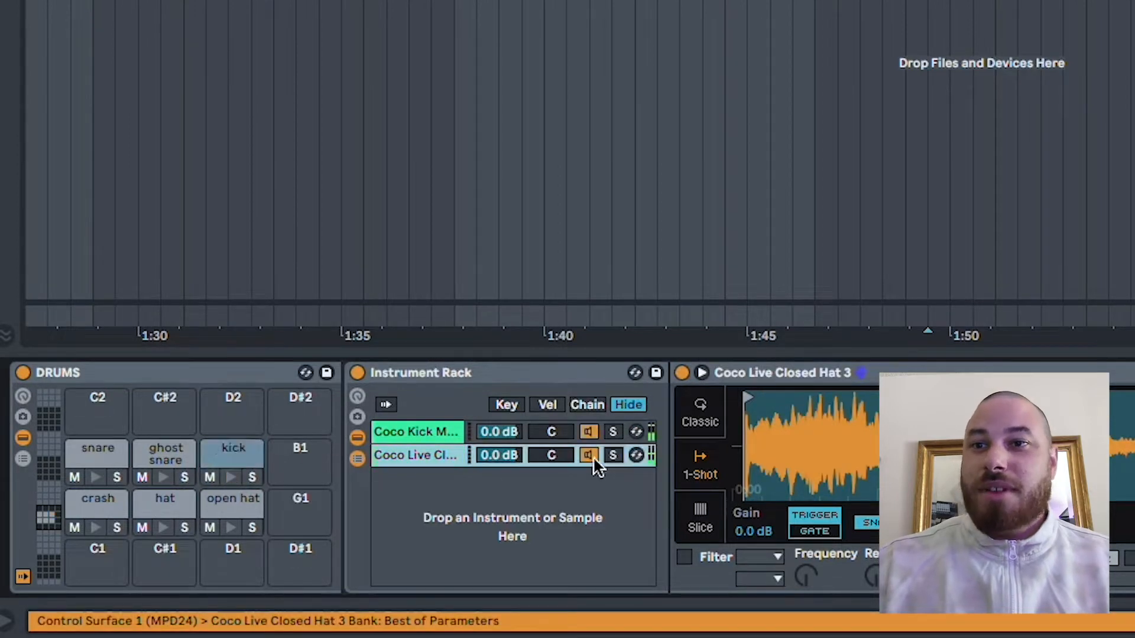
pyautogui.click(228, 477)
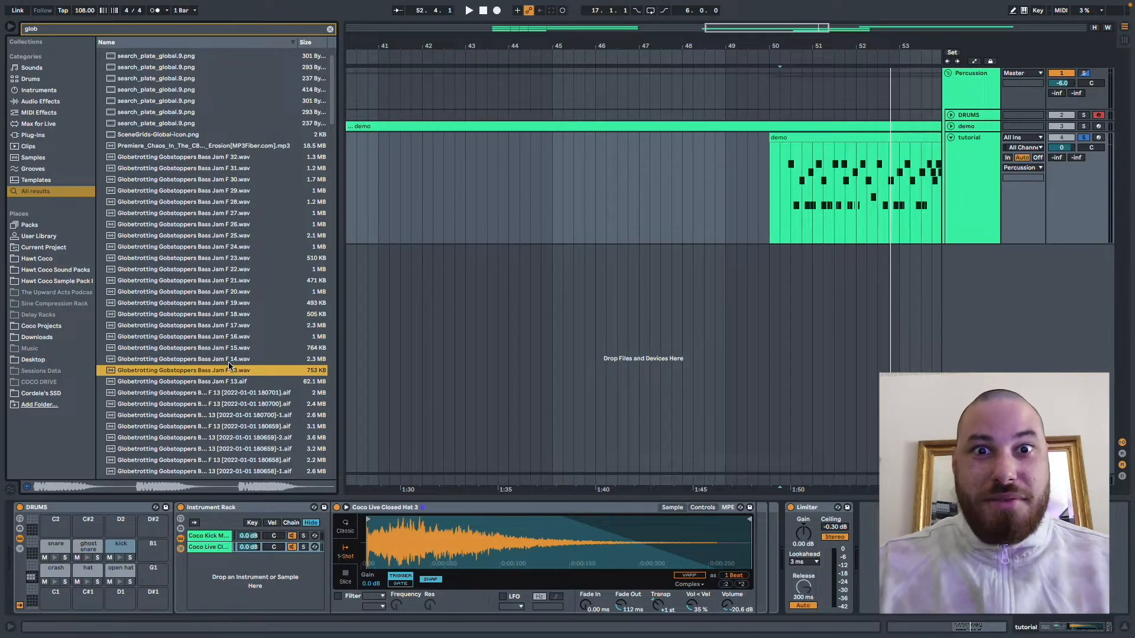
# - Preview Globetrotting Gobstoppers Bass Jam F 22.wav and add it as a new layer in the hat pad's Instrument Rack
pyautogui.click(211, 270)
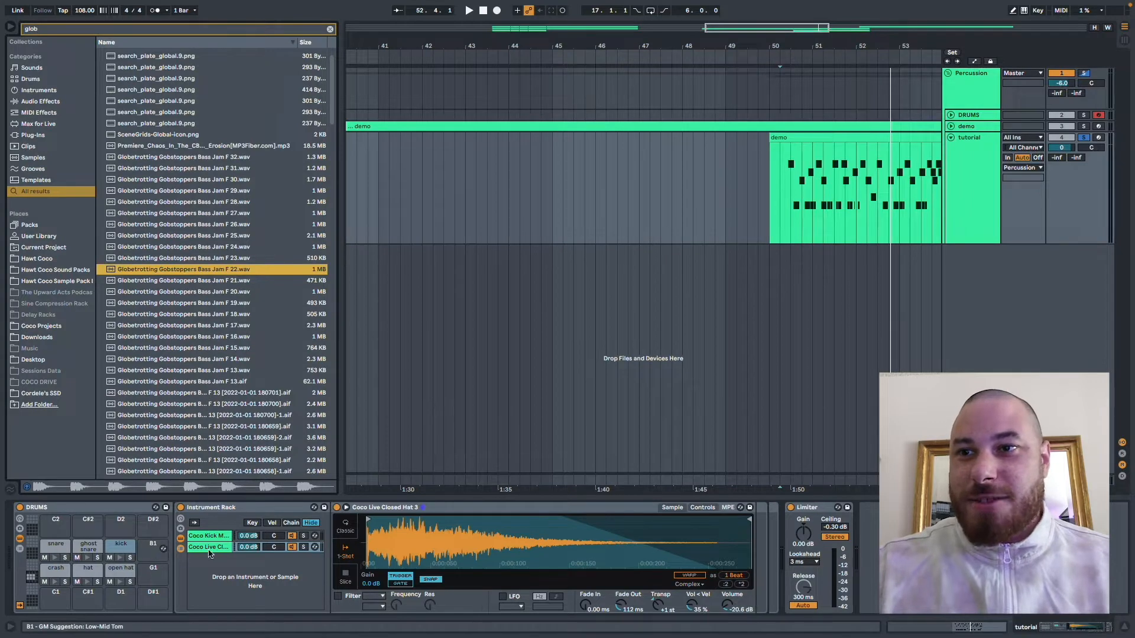
pyautogui.click(120, 558)
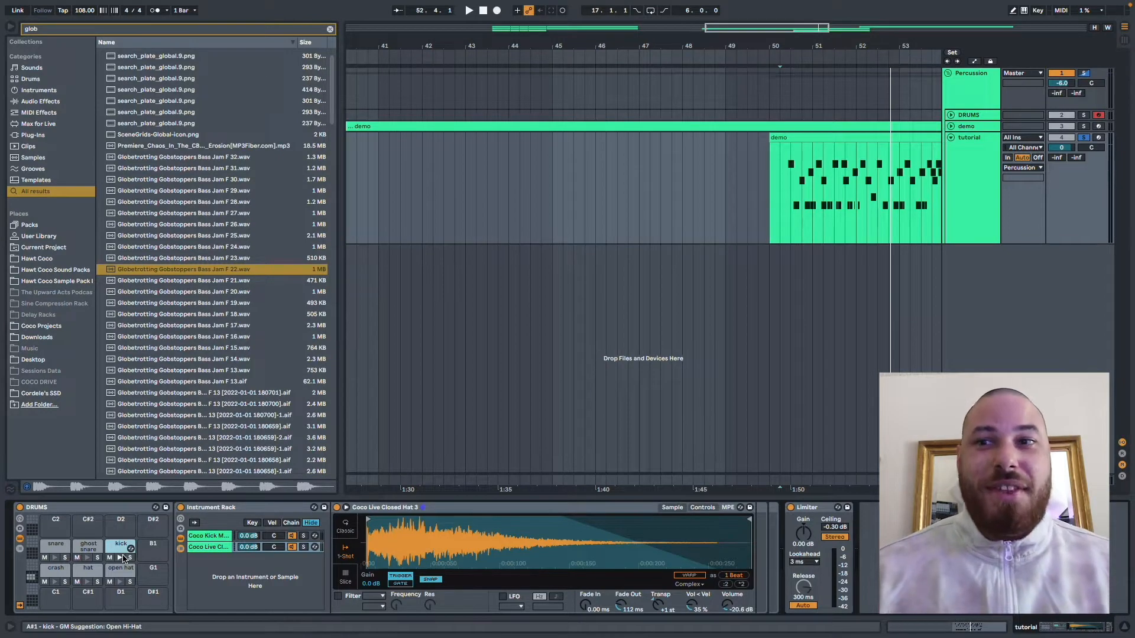
pyautogui.click(88, 574)
pyautogui.click(89, 582)
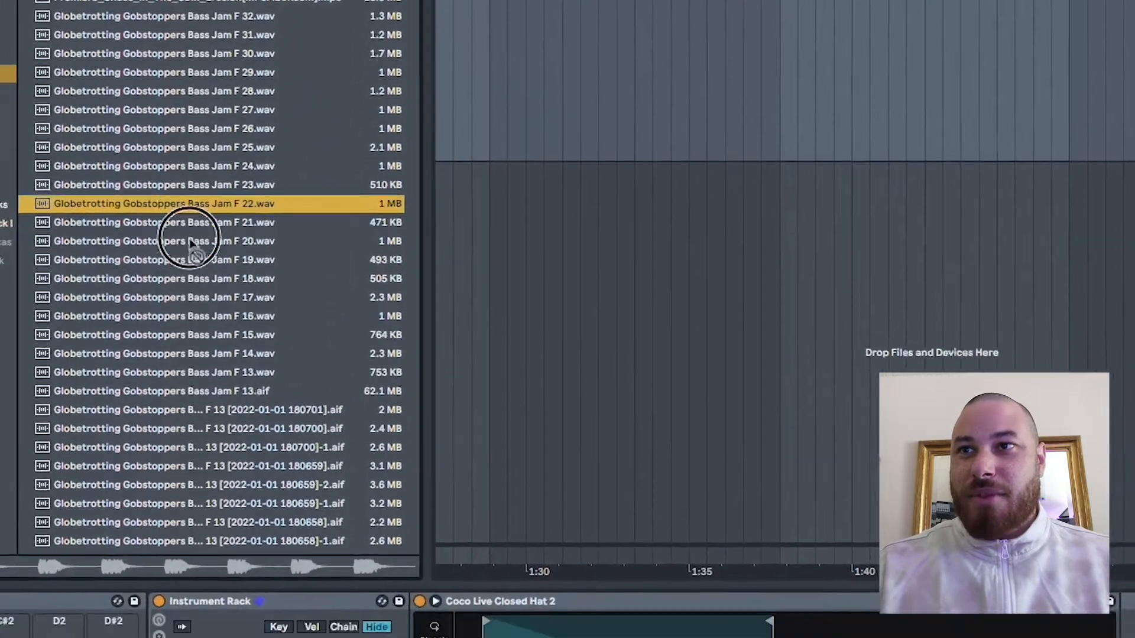
pyautogui.moveTo(190, 244); pyautogui.dragTo(247, 541)
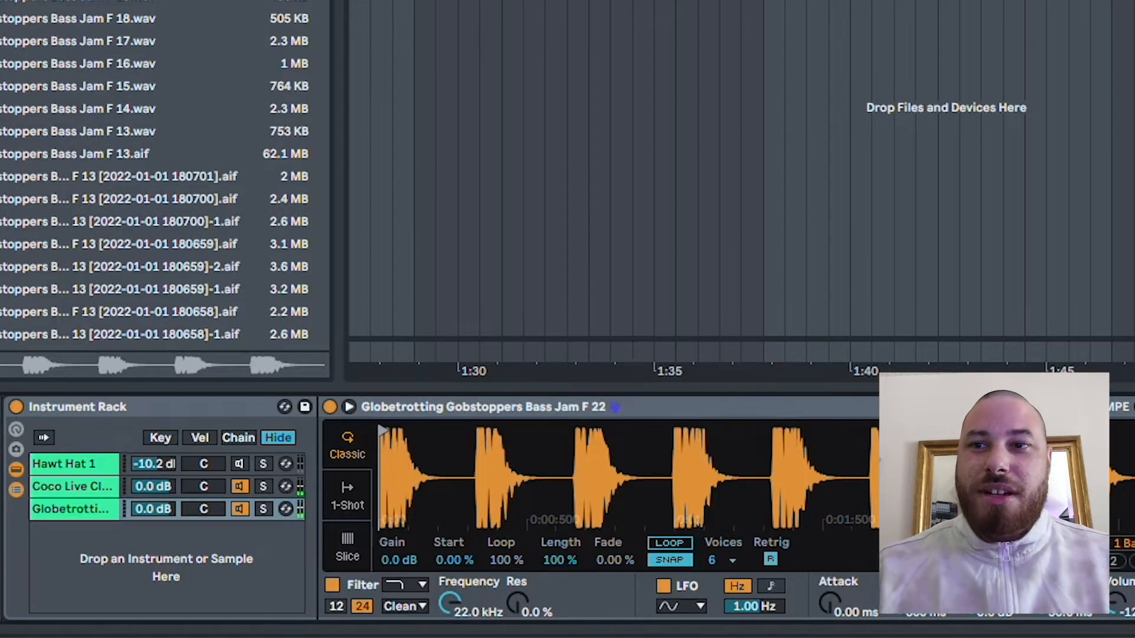
# - Set the Bass Jam F 22 layer to 1-Shot mode, trimmed to its first hit, with the LFO and filter off
pyautogui.click(364, 486)
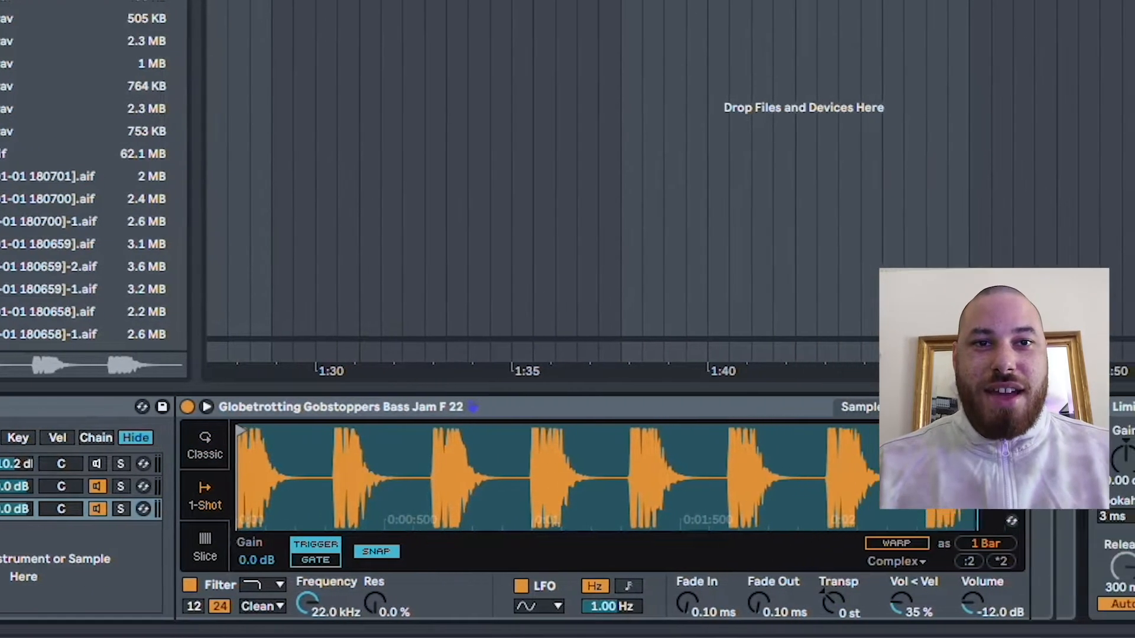
pyautogui.moveTo(975, 431); pyautogui.dragTo(336, 433)
pyautogui.moveTo(174, 432); pyautogui.dragTo(163, 431)
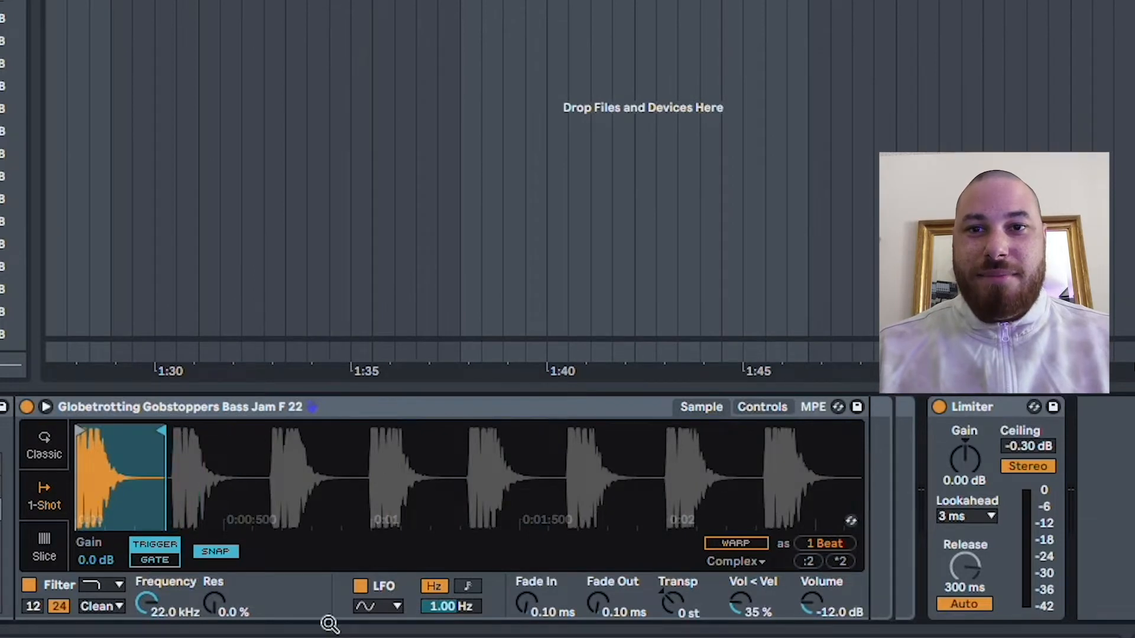
pyautogui.click(363, 587)
pyautogui.click(29, 585)
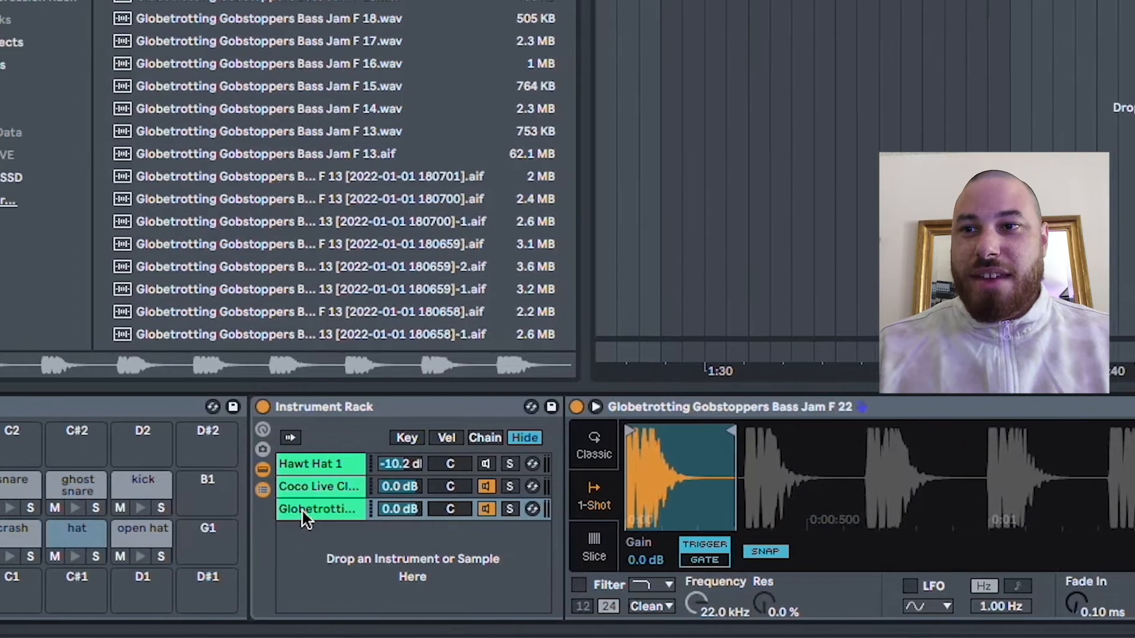
# - Delete the Hawt Hat 1 chain from the hat pad's rack and audition the layered hat
pyautogui.click(329, 463)
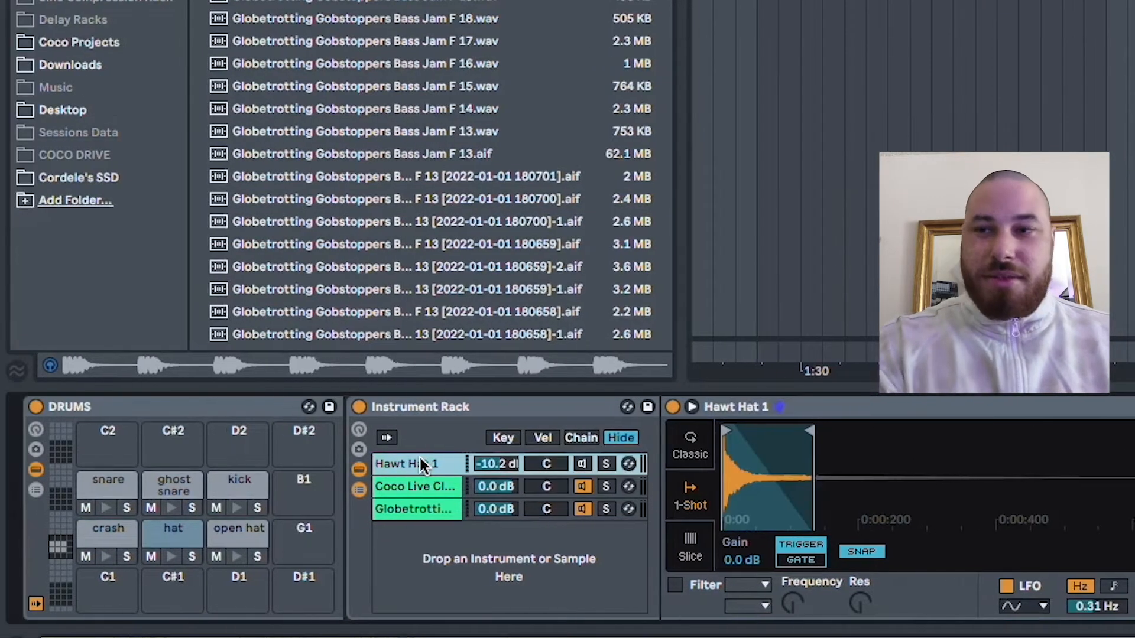
pyautogui.press('Delete')
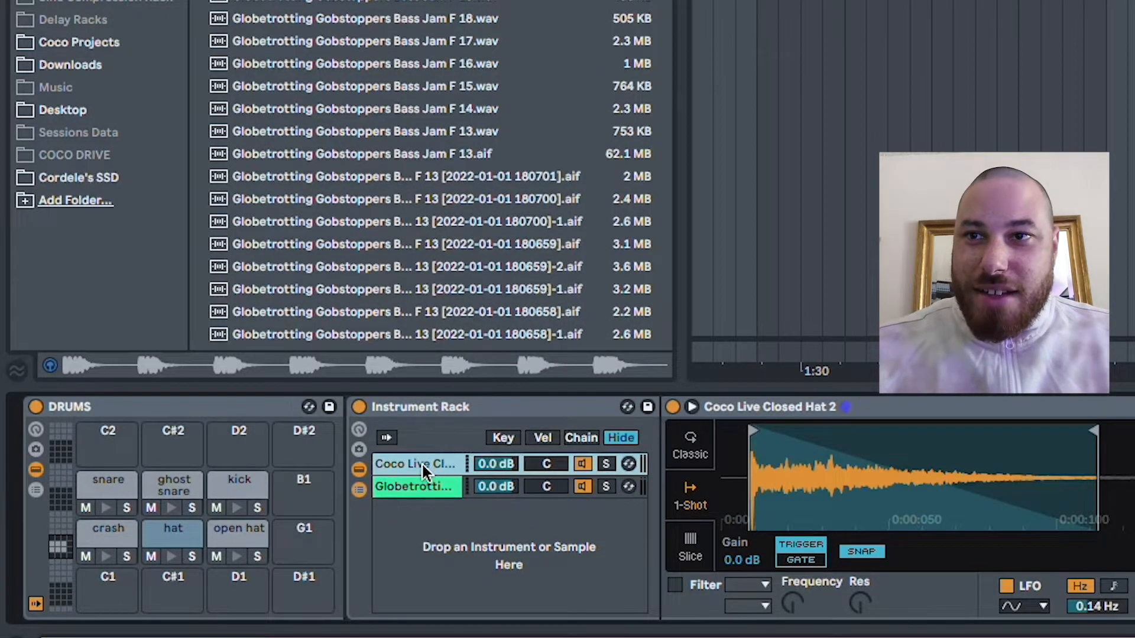
pyautogui.click(431, 487)
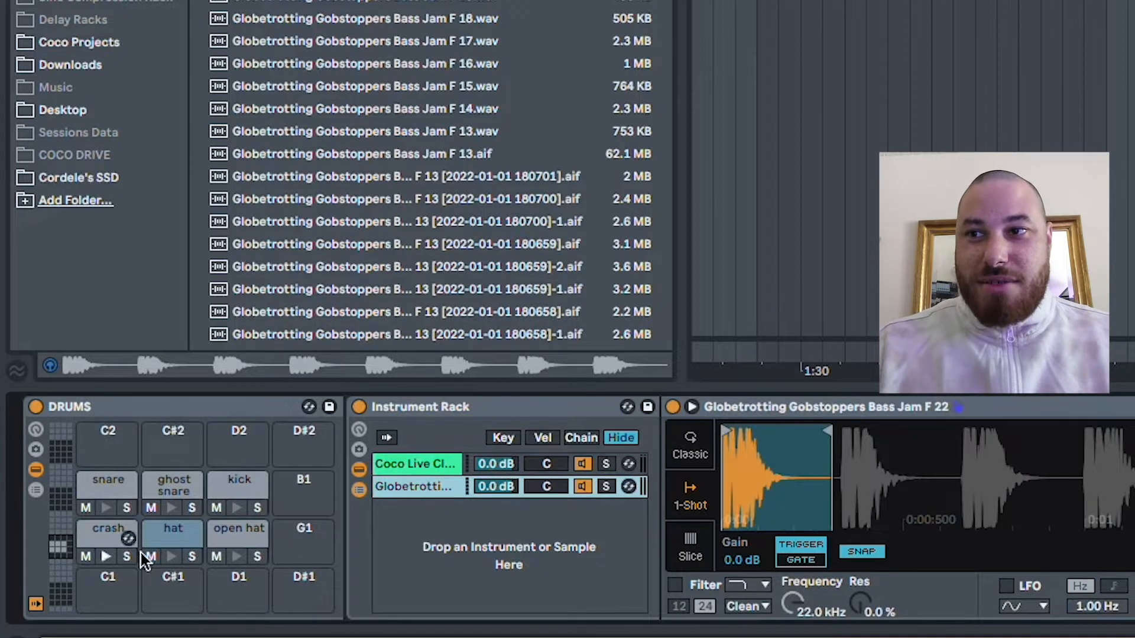
pyautogui.click(170, 553)
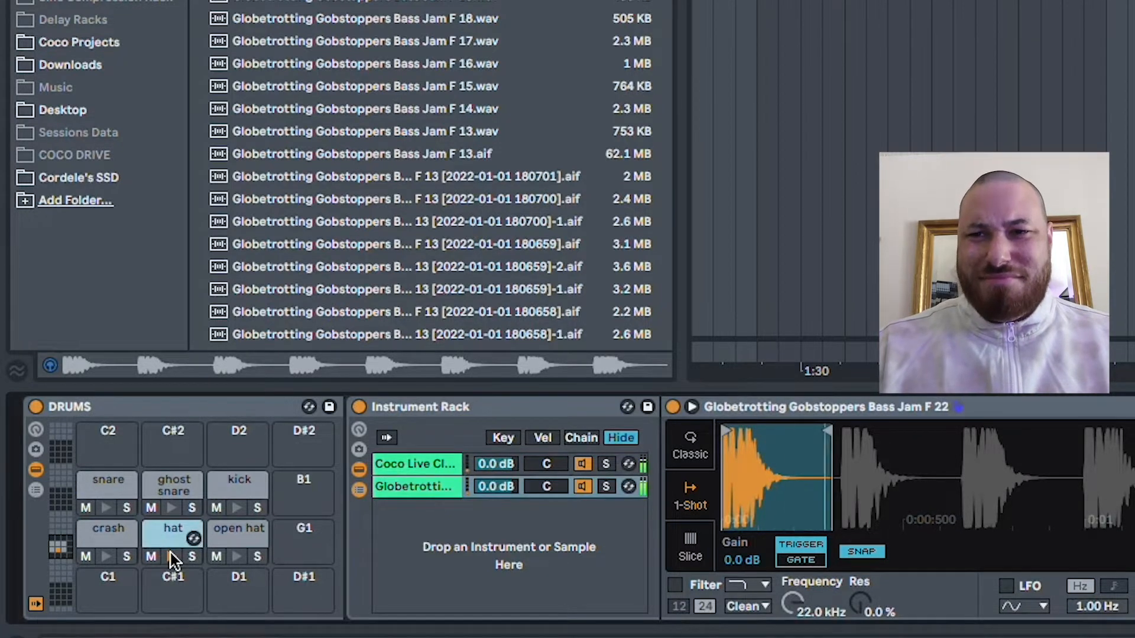
# - Preview Globetrotting Gobstoppers Bass Jam F 28.wav and add it as a third layer in the kick pad's Instrument Rack
pyautogui.click(238, 483)
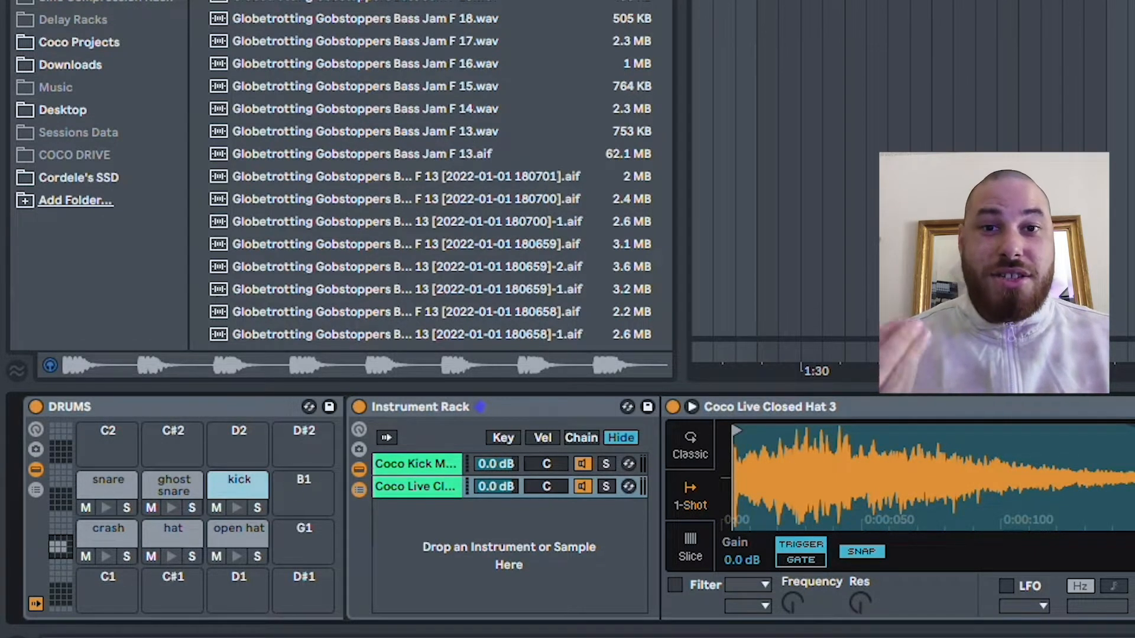
pyautogui.click(367, 1)
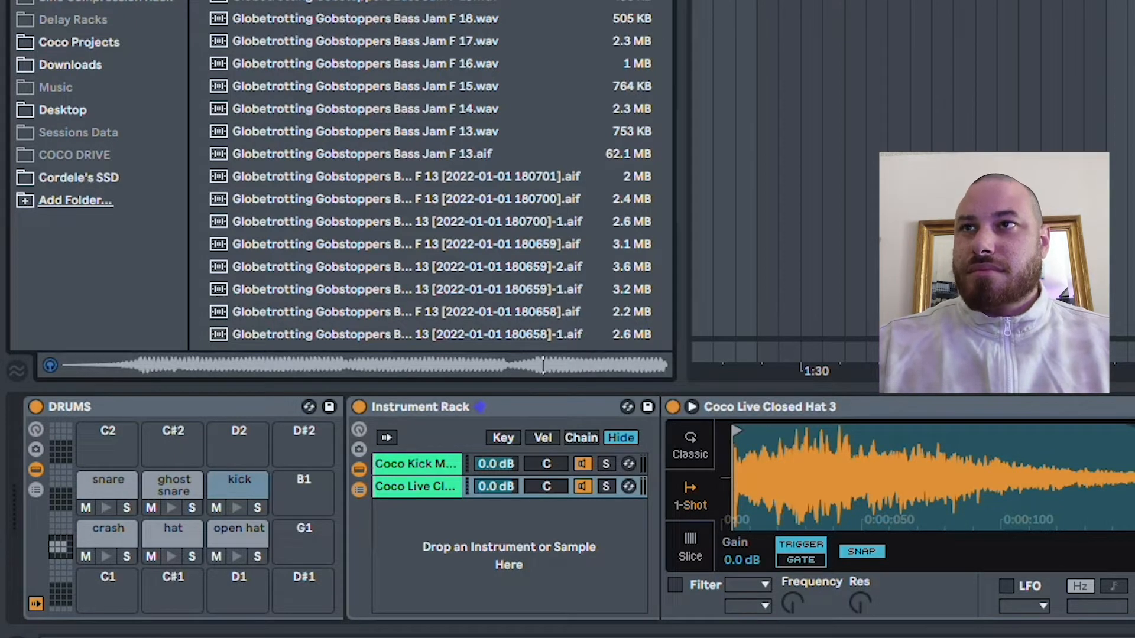
pyautogui.moveTo(367, 1); pyautogui.dragTo(506, 516)
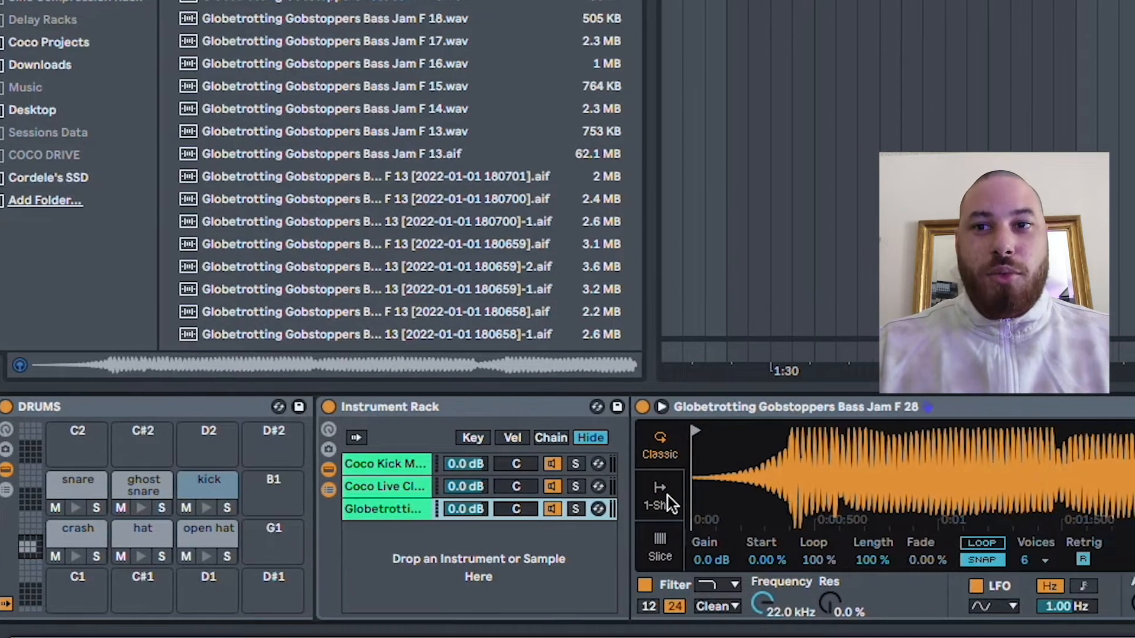
# - Set the Bass Jam F 28 layer to 1-Shot mode and trim it to the section from about 1.5 s to 2.4 s
pyautogui.click(686, 497)
pyautogui.moveTo(473, 429)
pyautogui.mouseDown()
pyautogui.moveTo(858, 430)
pyautogui.moveTo(692, 430)
pyautogui.mouseUp()
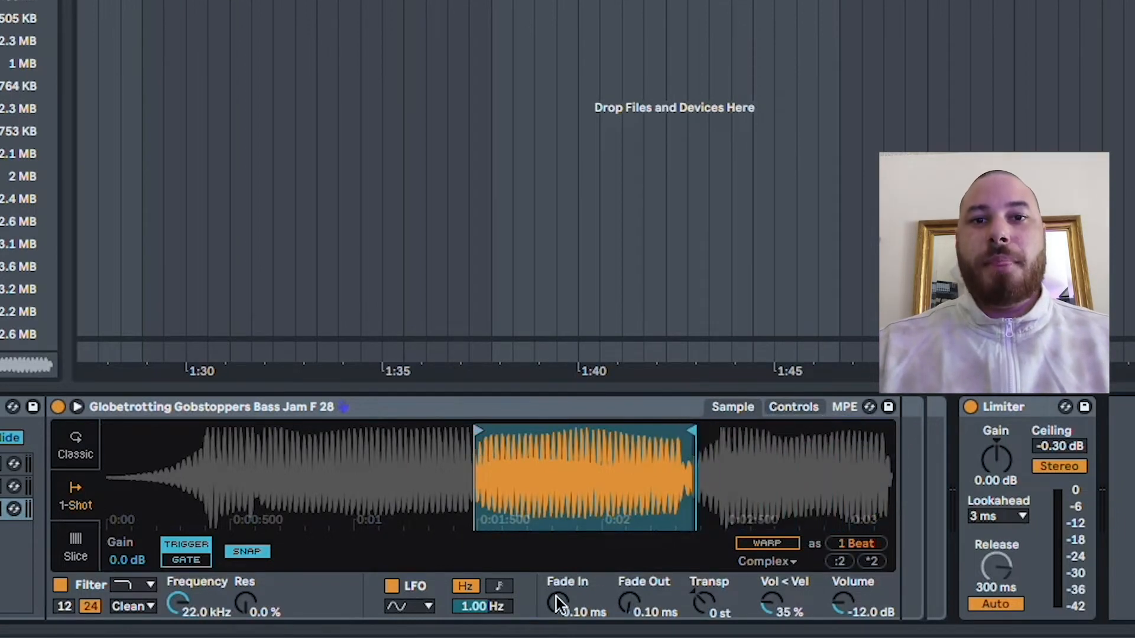
# - Set the Bass Jam F 28 layer's fade in to 0.00 ms and fade out to 74.1 ms, with the LFO and filter off
pyautogui.moveTo(629, 604); pyautogui.dragTo(629, 585)
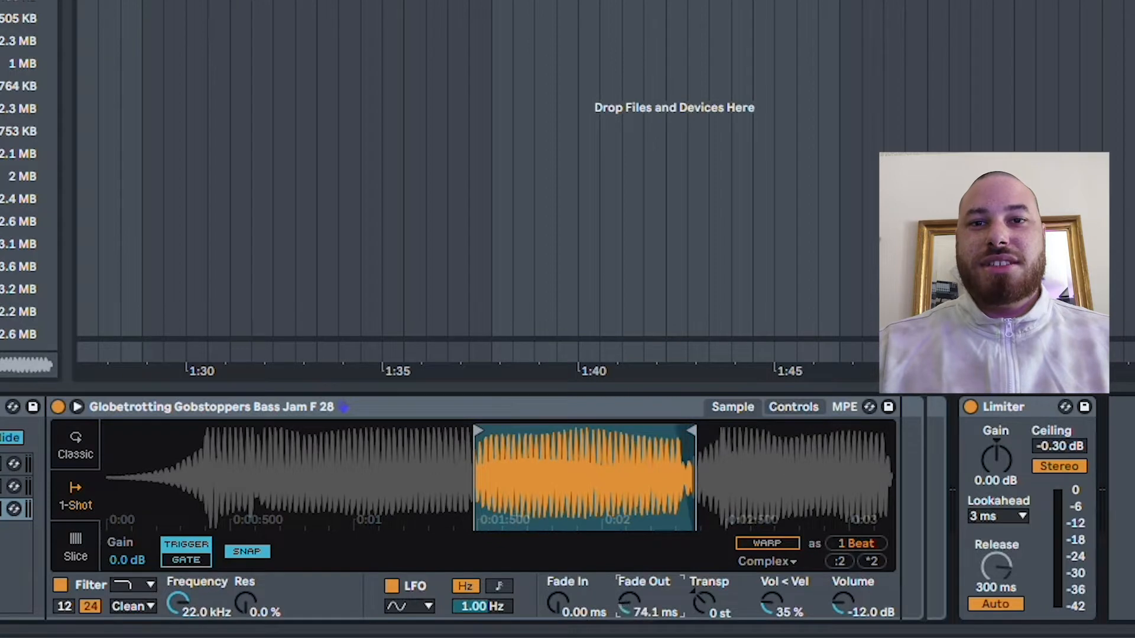
pyautogui.click(392, 586)
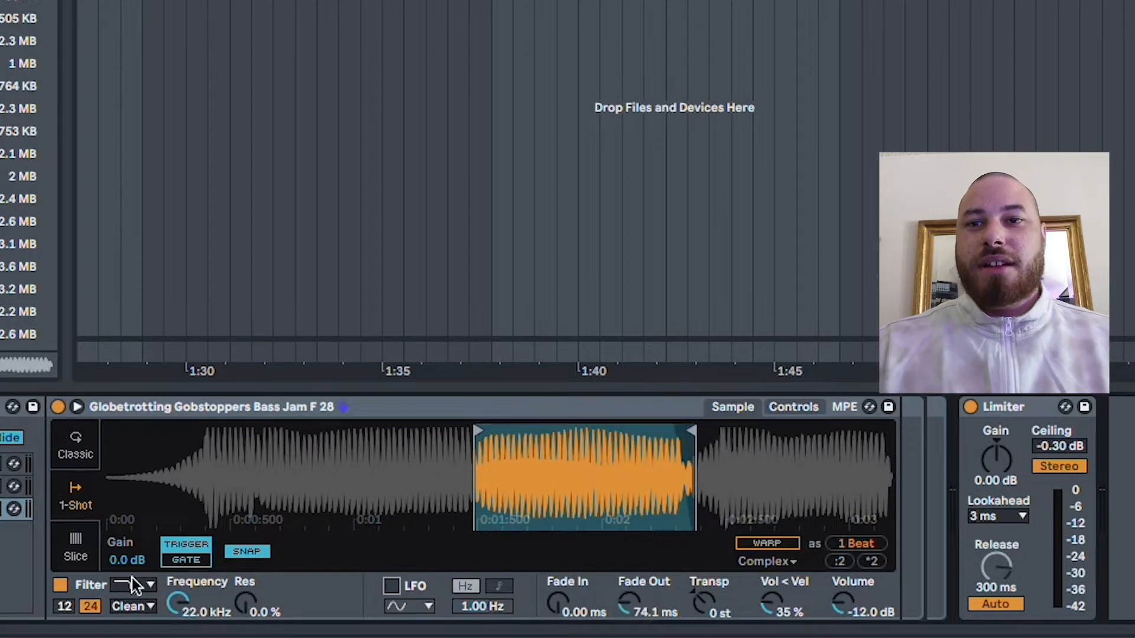
pyautogui.click(61, 585)
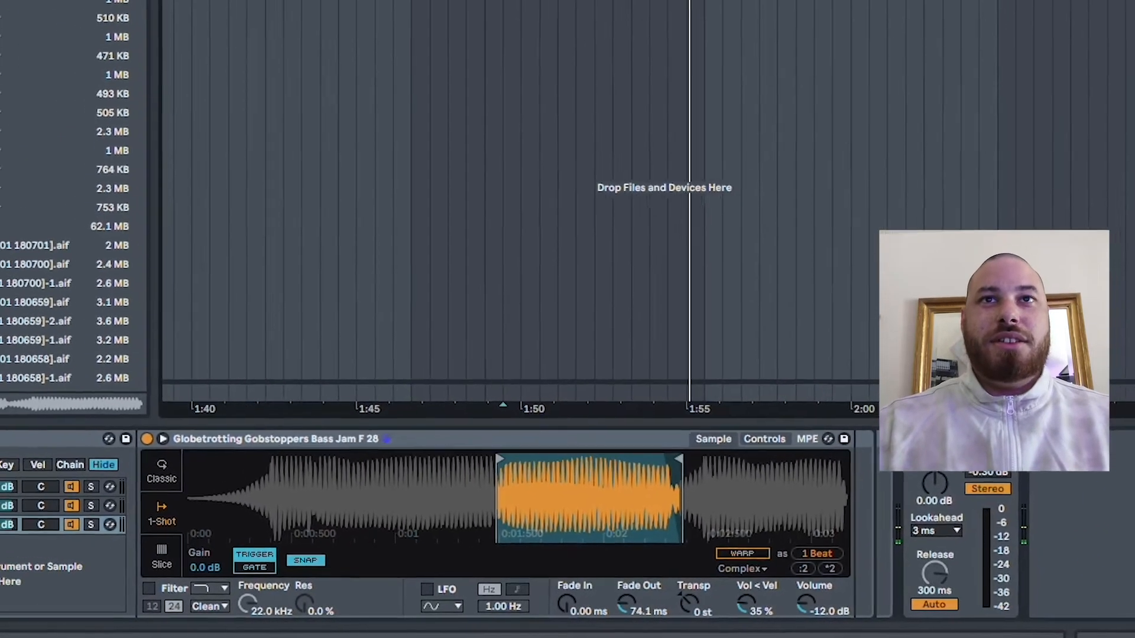
# - Listen to the demo clip with the new layers and review the hat and kick pads' racks
pyautogui.press('space')
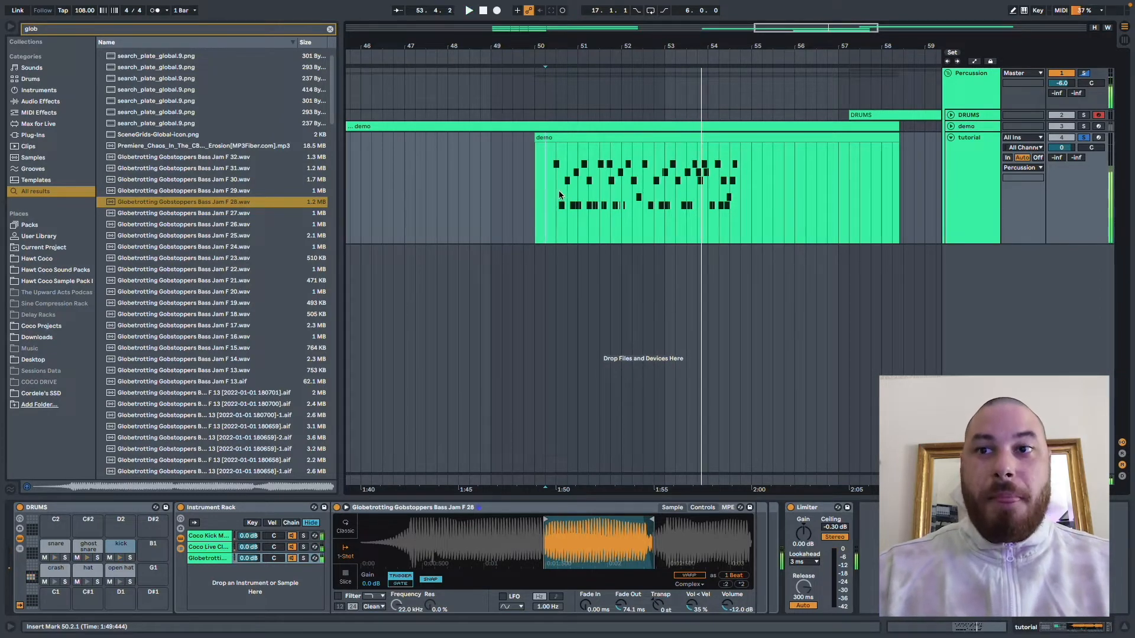
pyautogui.click(91, 571)
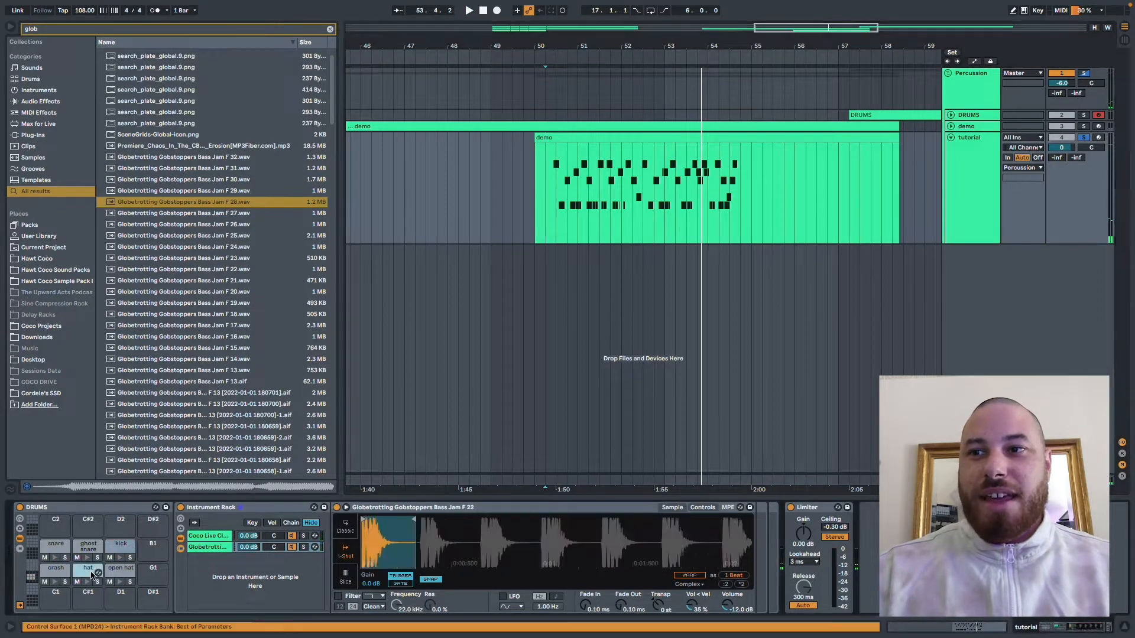
pyautogui.click(122, 551)
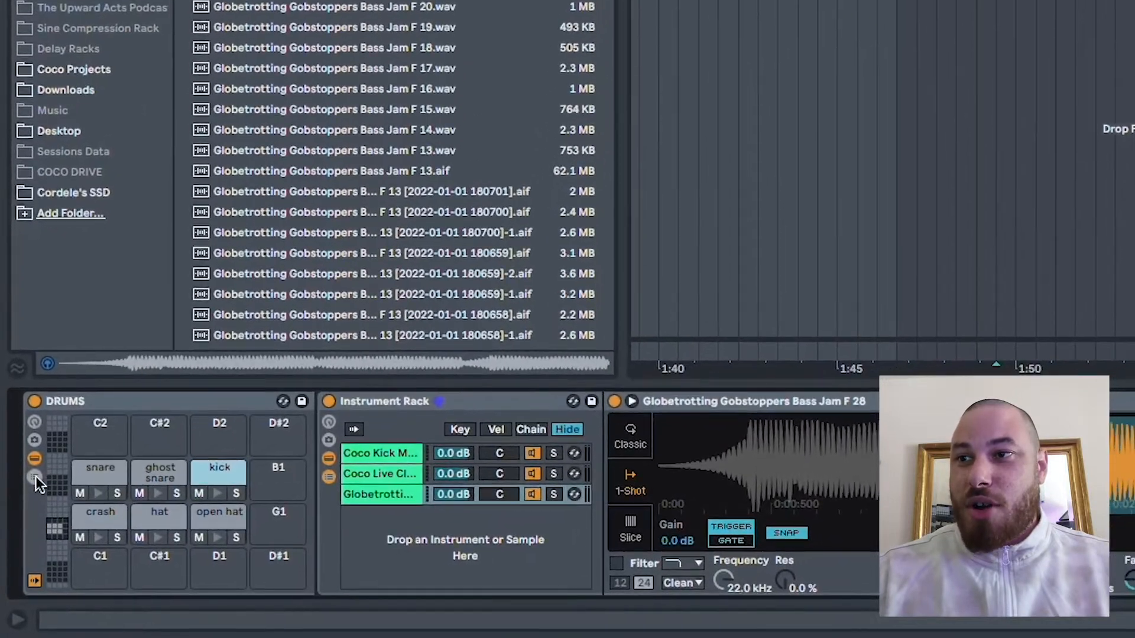
# - Show the DRUMS rack's chain list with its Receive, Play, Choke and Audio To settings
pyautogui.click(34, 479)
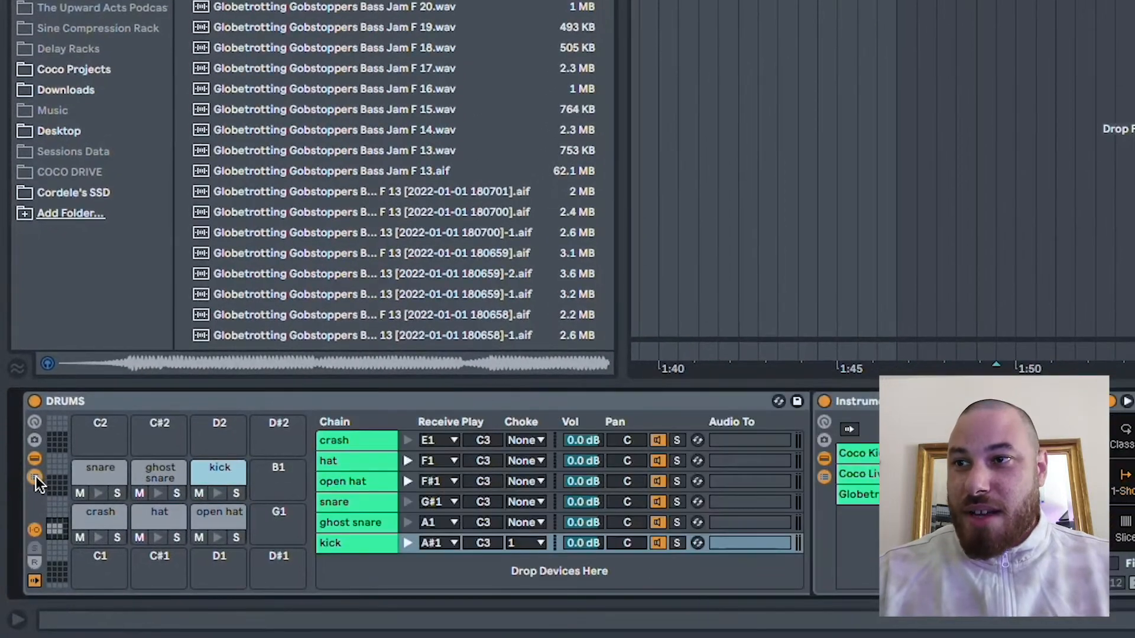
pyautogui.click(36, 528)
pyautogui.click(36, 528)
pyautogui.click(36, 528)
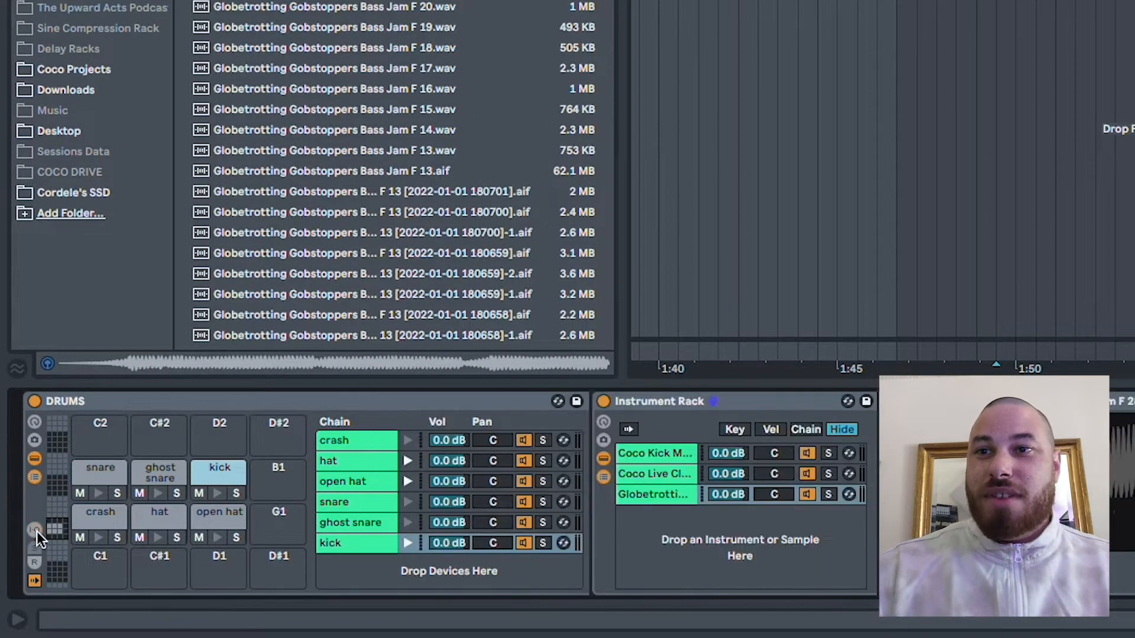
pyautogui.click(35, 529)
pyautogui.click(36, 528)
pyautogui.click(36, 528)
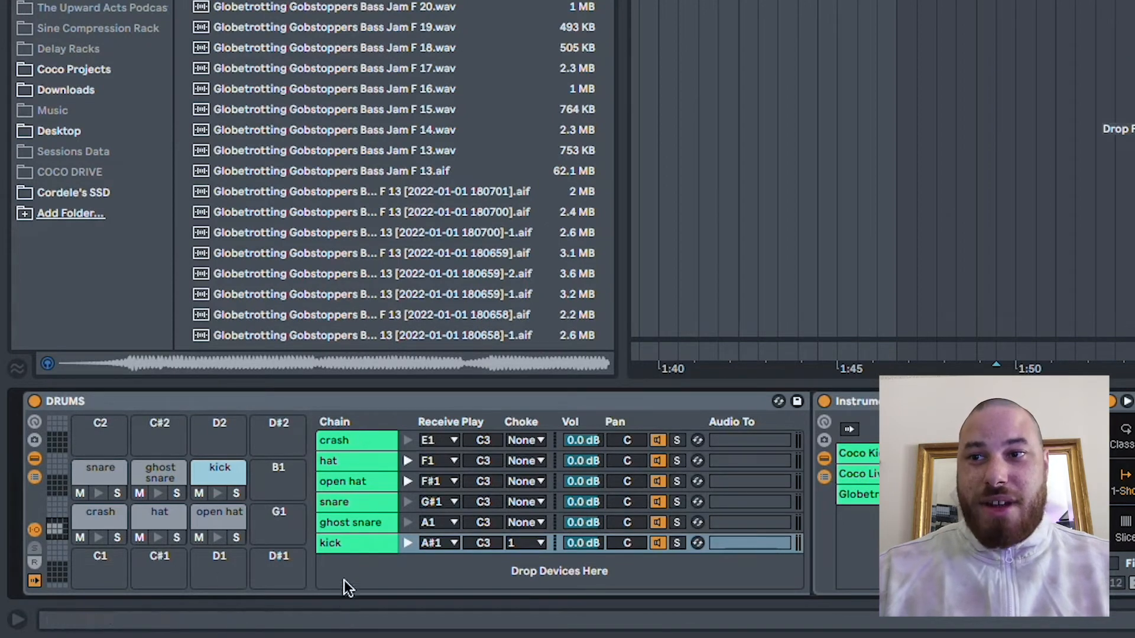
# - Step through the DRUMS rack's chains from kick up to crash, then reselect the kick chain
pyautogui.click(352, 541)
pyautogui.click(355, 518)
pyautogui.click(358, 499)
pyautogui.click(358, 480)
pyautogui.click(356, 461)
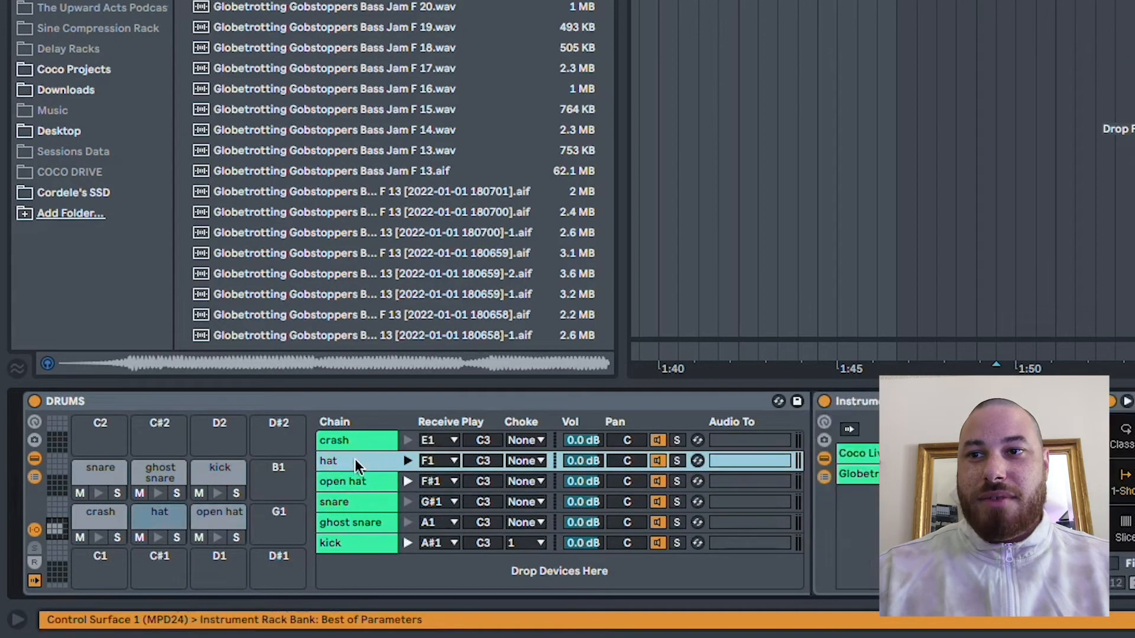
pyautogui.press('Up')
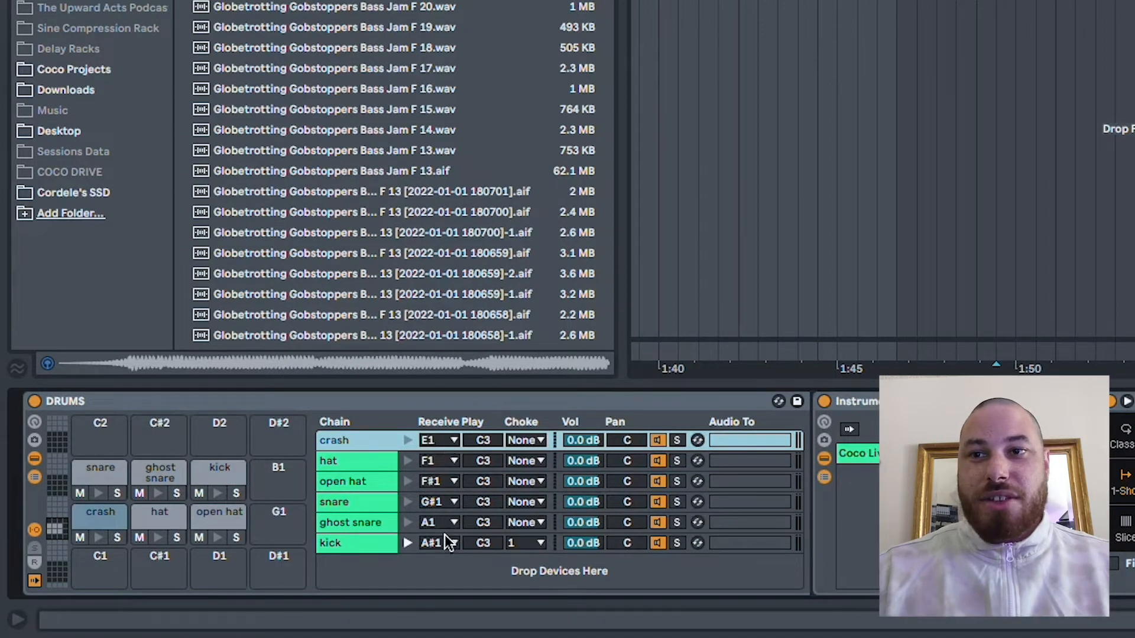
pyautogui.click(374, 545)
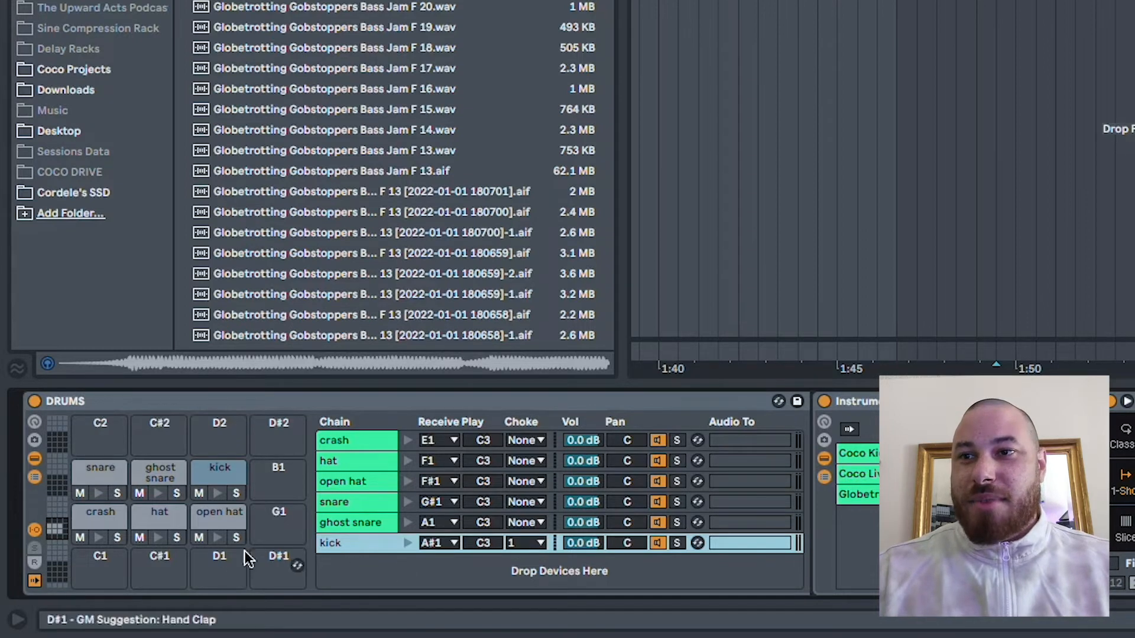
# - Assign the hat and open hat chains to choke group 1
pyautogui.click(213, 536)
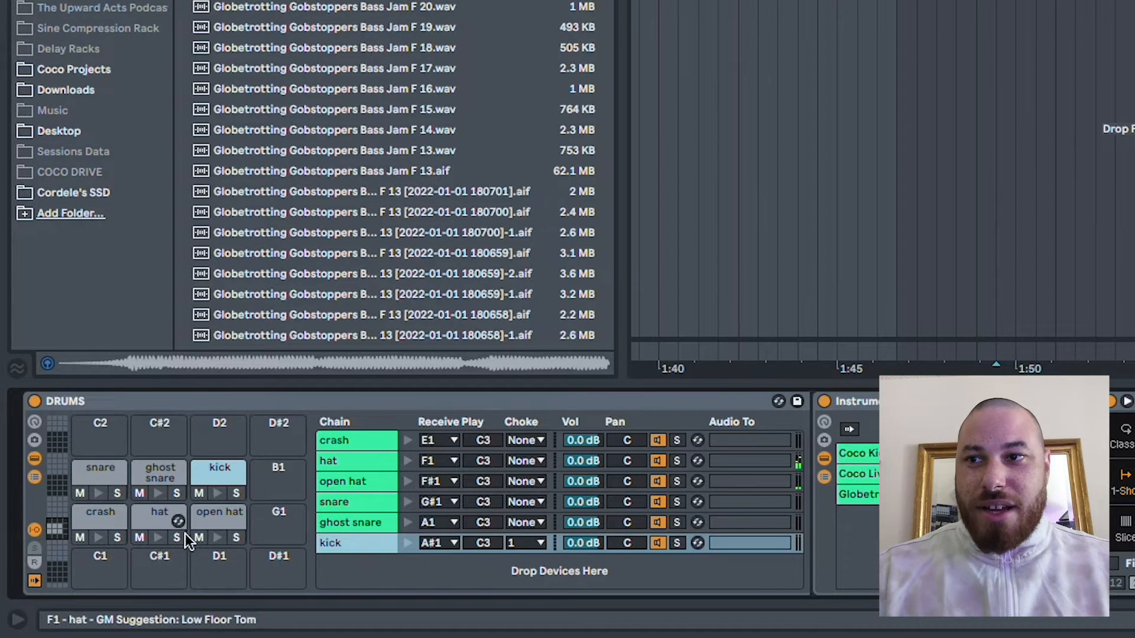
pyautogui.click(155, 516)
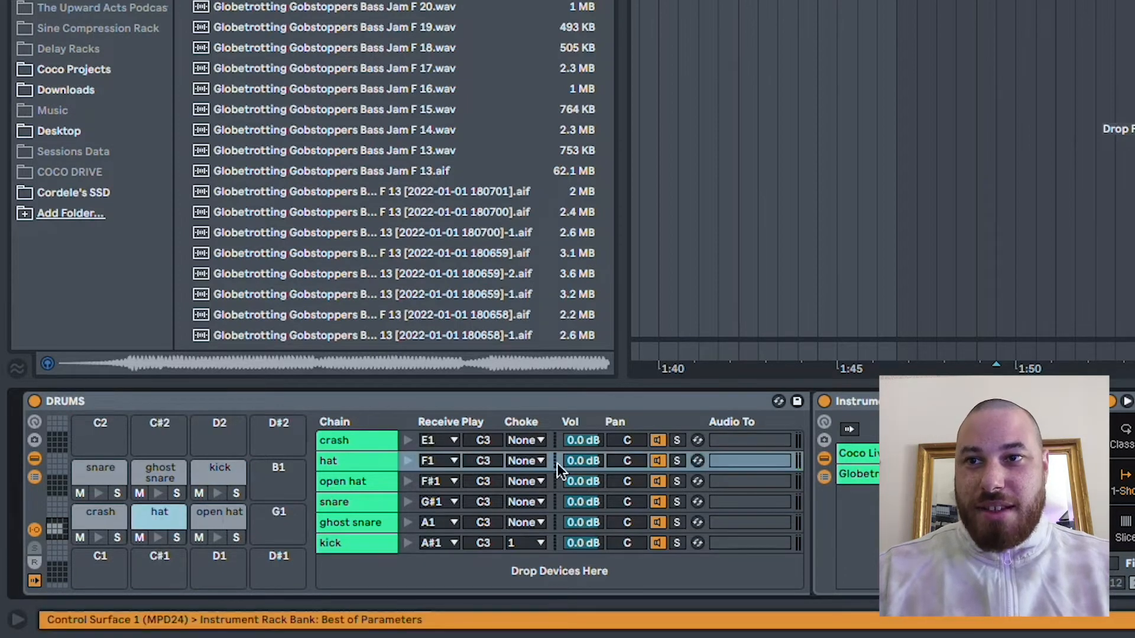
pyautogui.click(536, 461)
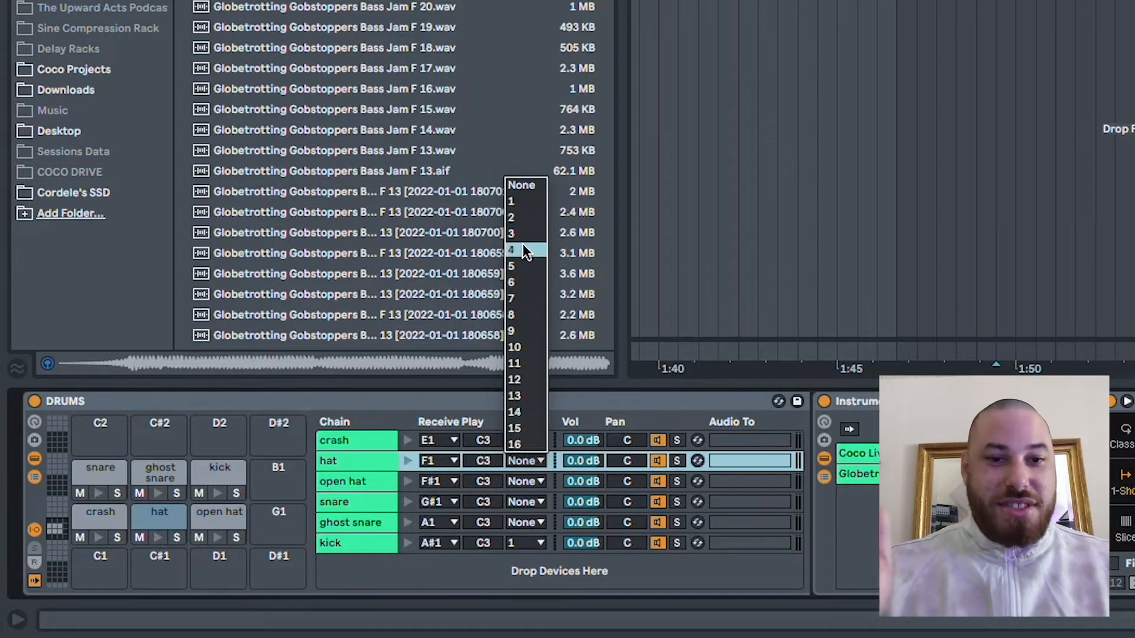
pyautogui.click(534, 200)
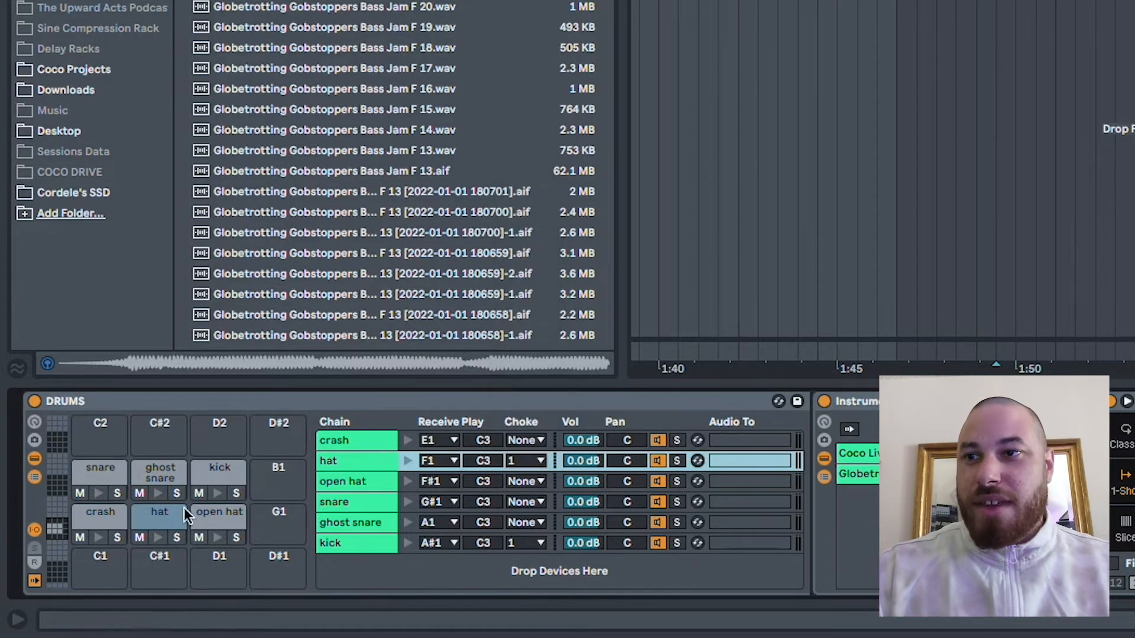
pyautogui.click(218, 512)
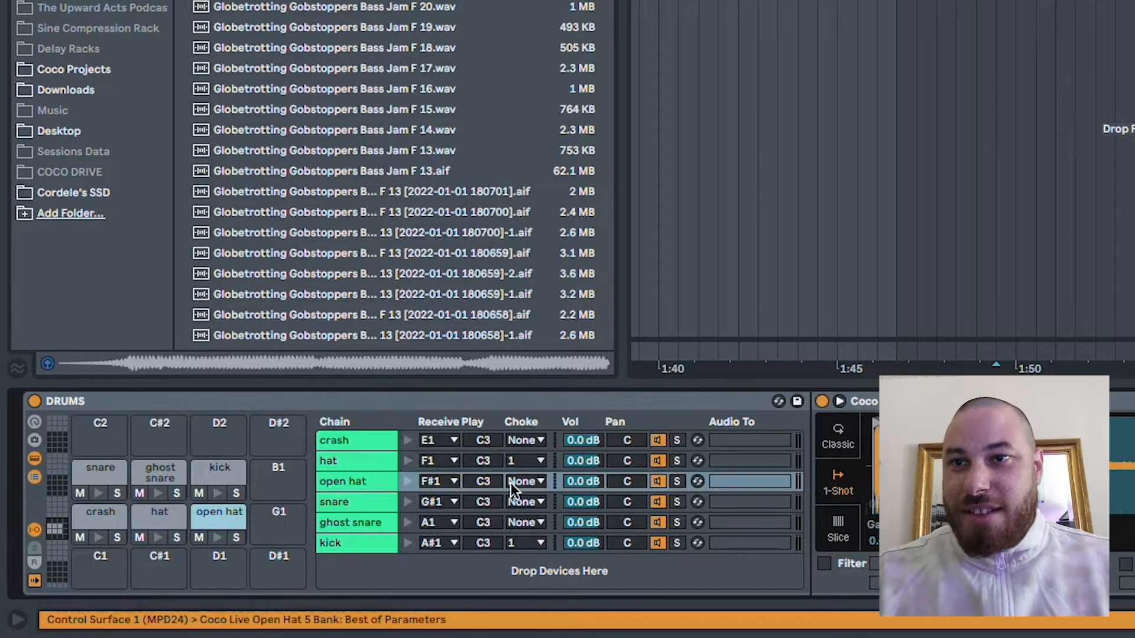
pyautogui.click(536, 478)
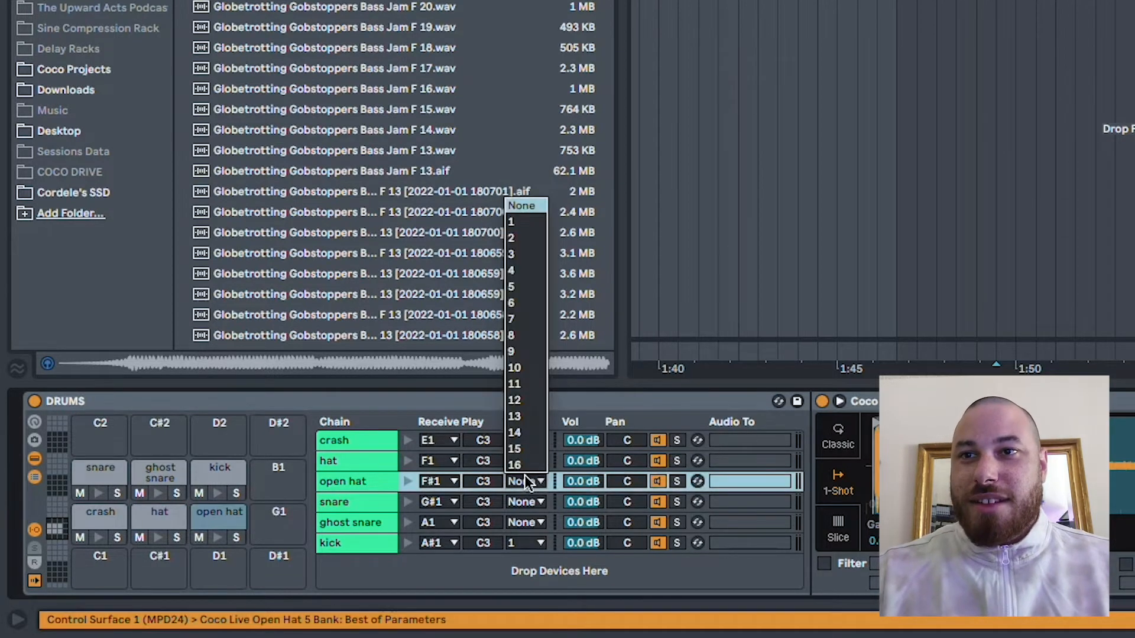
pyautogui.click(540, 223)
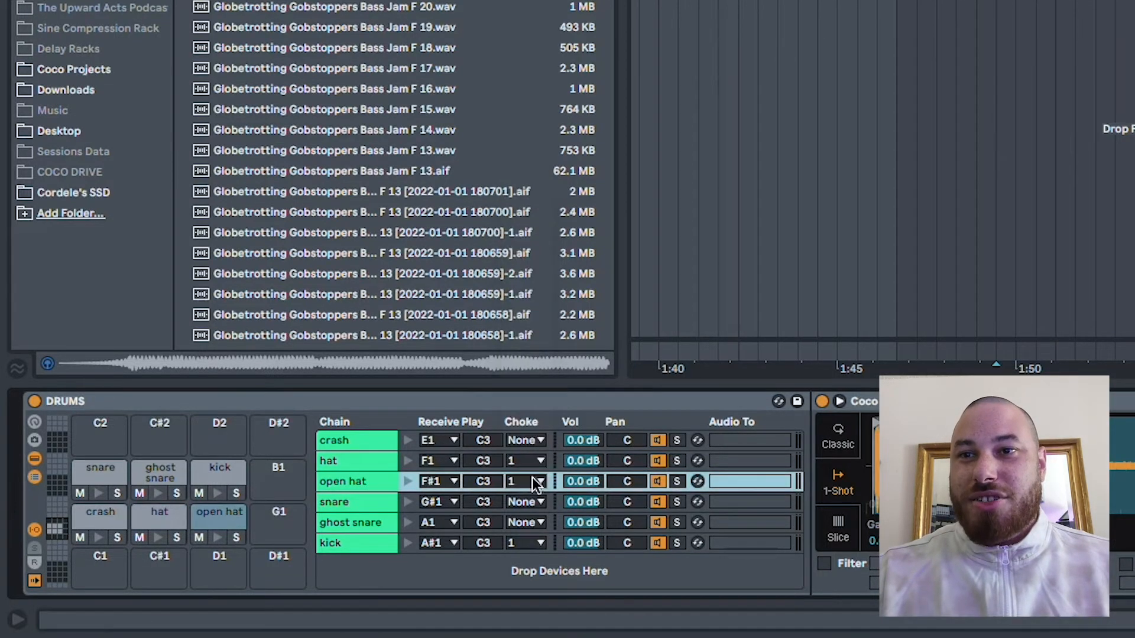
# - Audition the open hat and kick pads against the hat pad to test the choke, keeping the kick chain in choke group 1
pyautogui.click(215, 536)
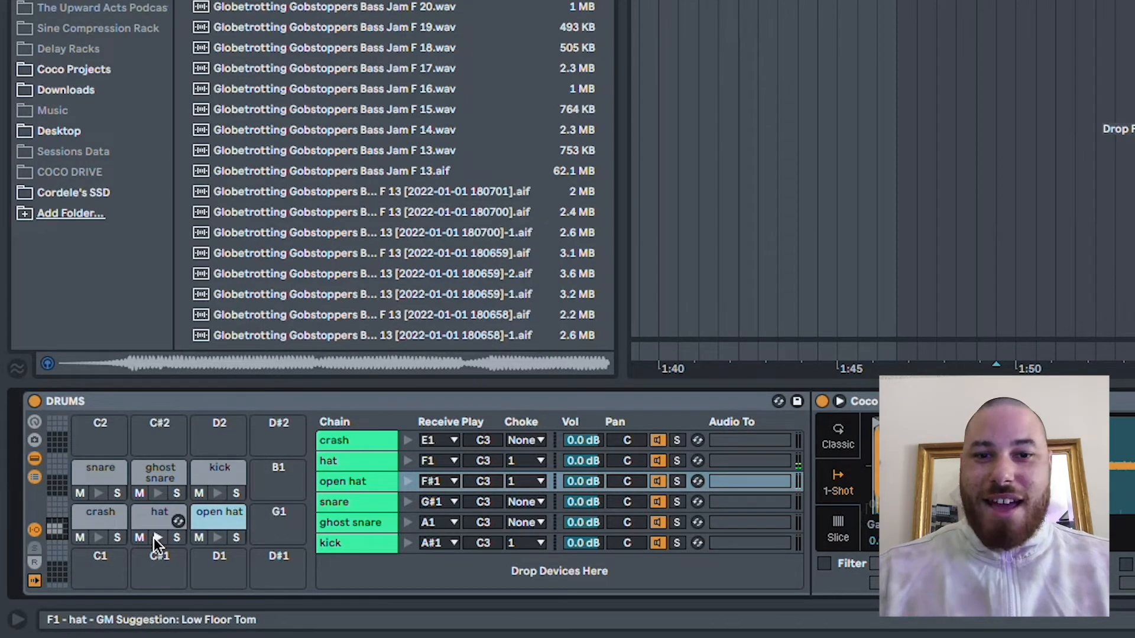
pyautogui.click(215, 536)
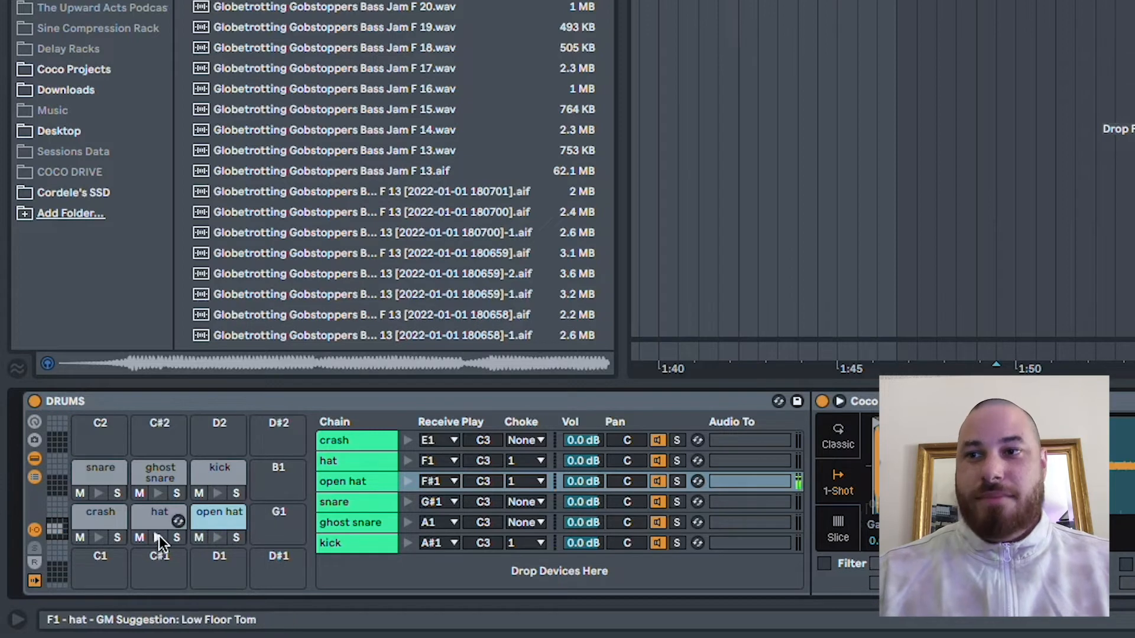
pyautogui.click(214, 469)
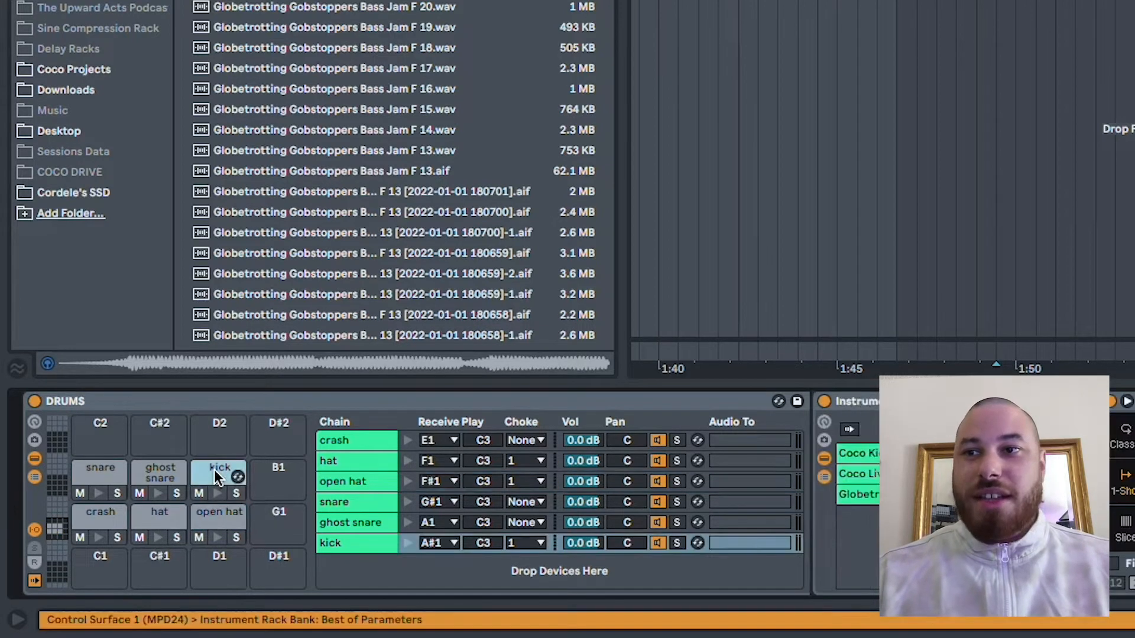
pyautogui.click(534, 544)
pyautogui.click(530, 281)
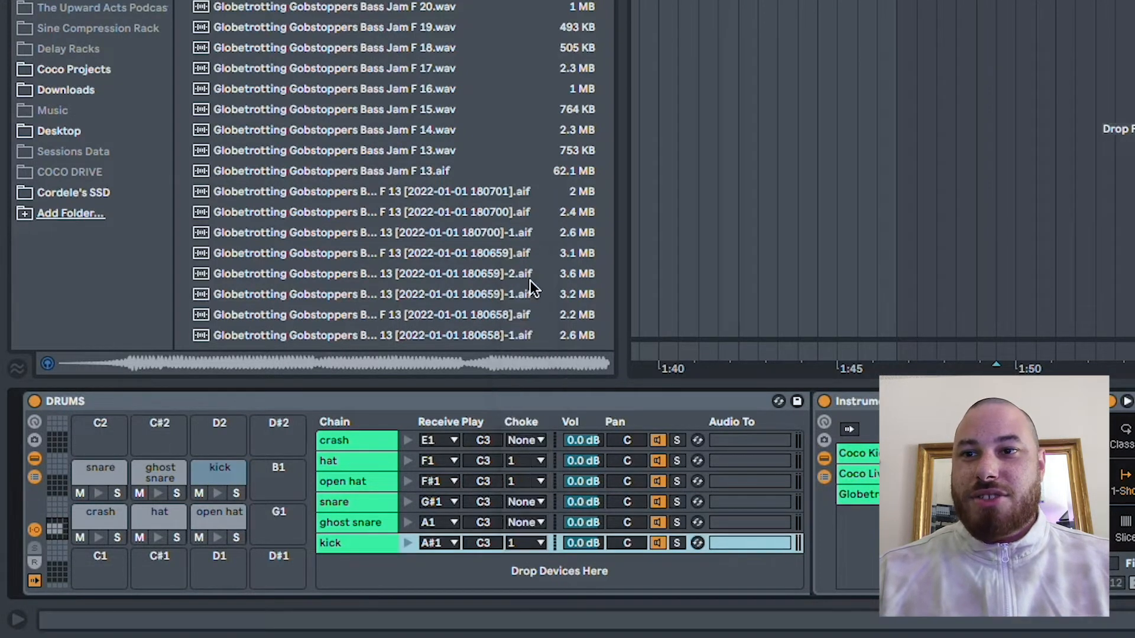
pyautogui.click(217, 491)
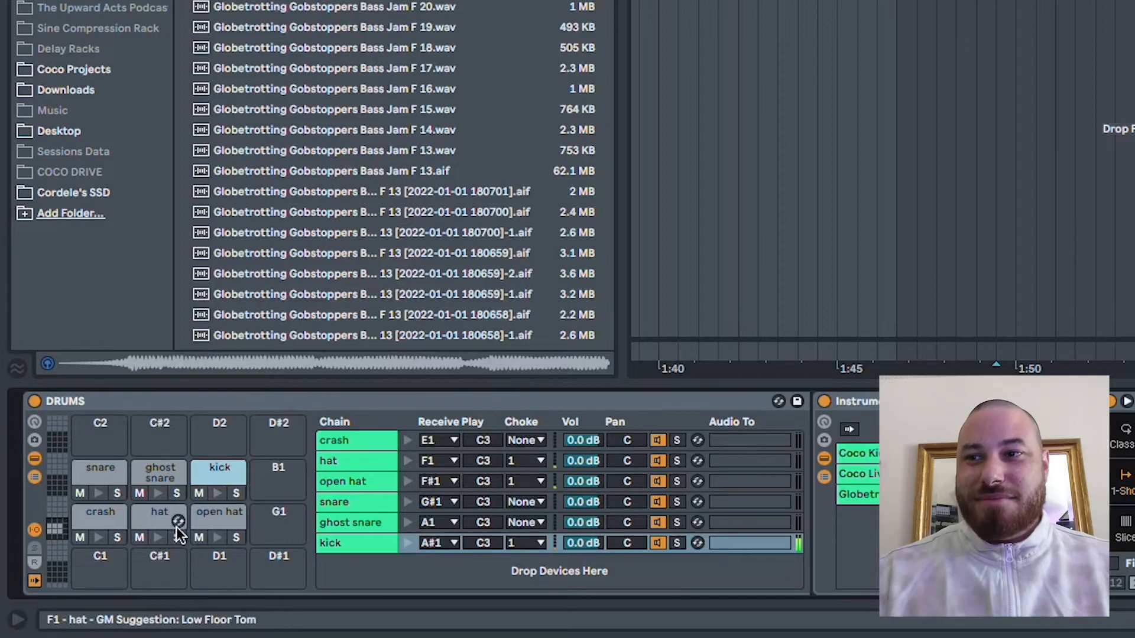
pyautogui.click(159, 537)
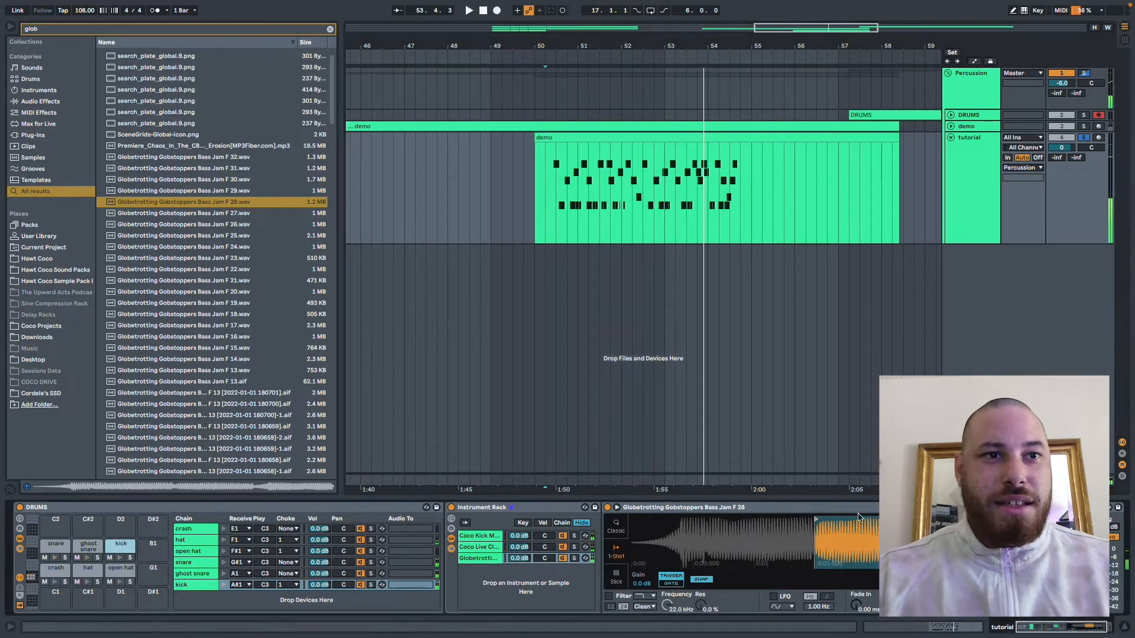
# - Shift the kick pad's Bass Jam F 28 playback region earlier so it ends about where the current region starts
pyautogui.moveTo(816, 520); pyautogui.dragTo(686, 523)
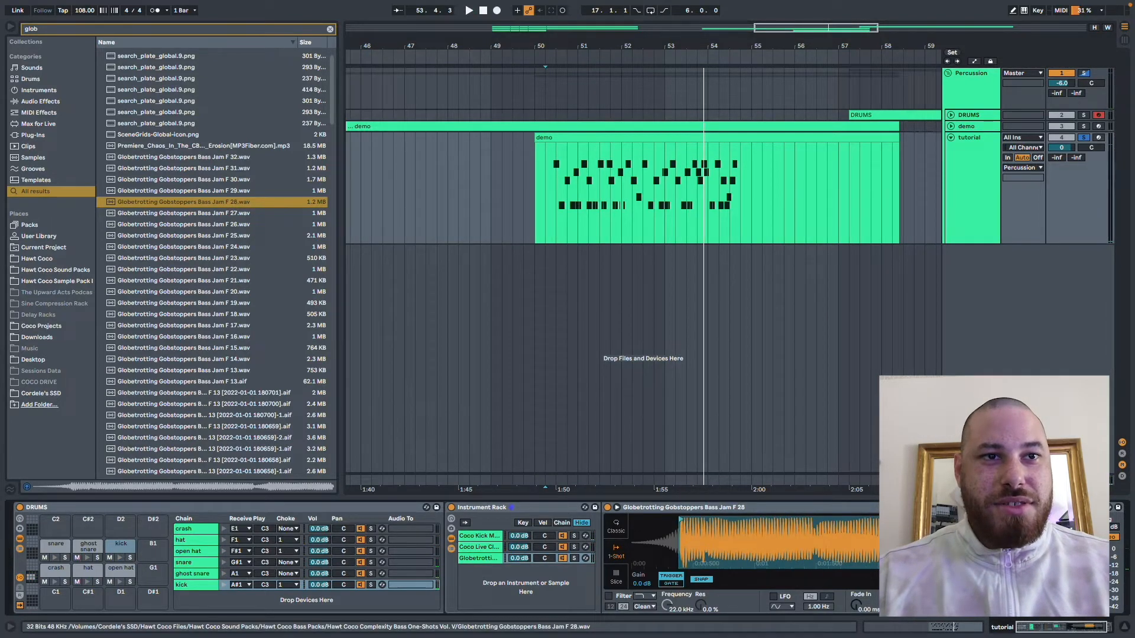
pyautogui.moveTo(1023, 520); pyautogui.dragTo(817, 528)
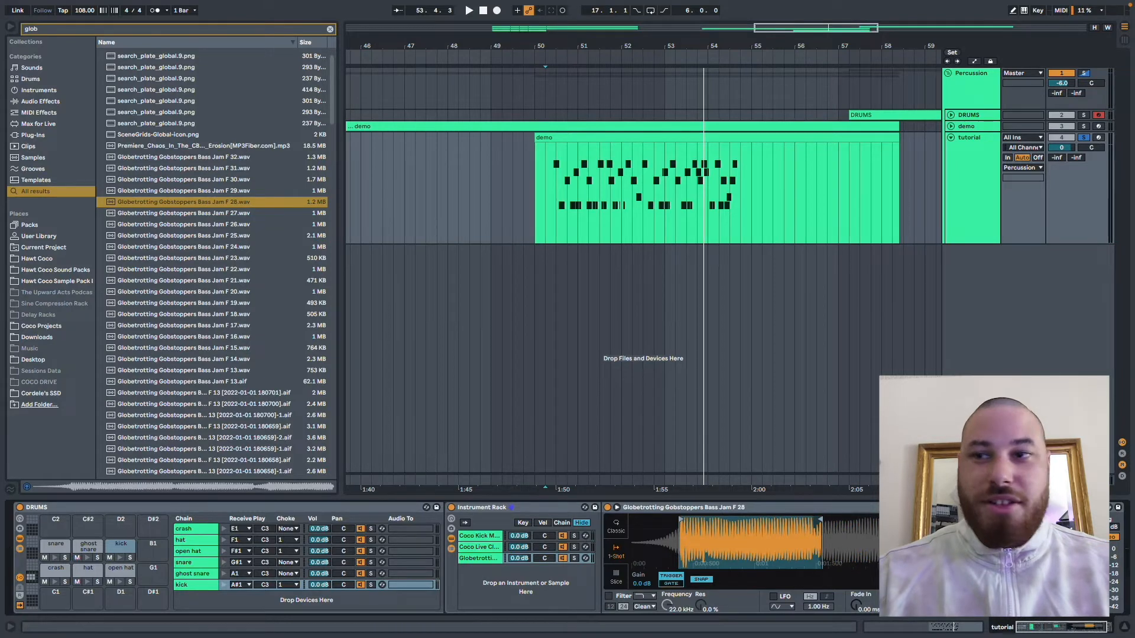
pyautogui.click(54, 544)
pyautogui.click(21, 577)
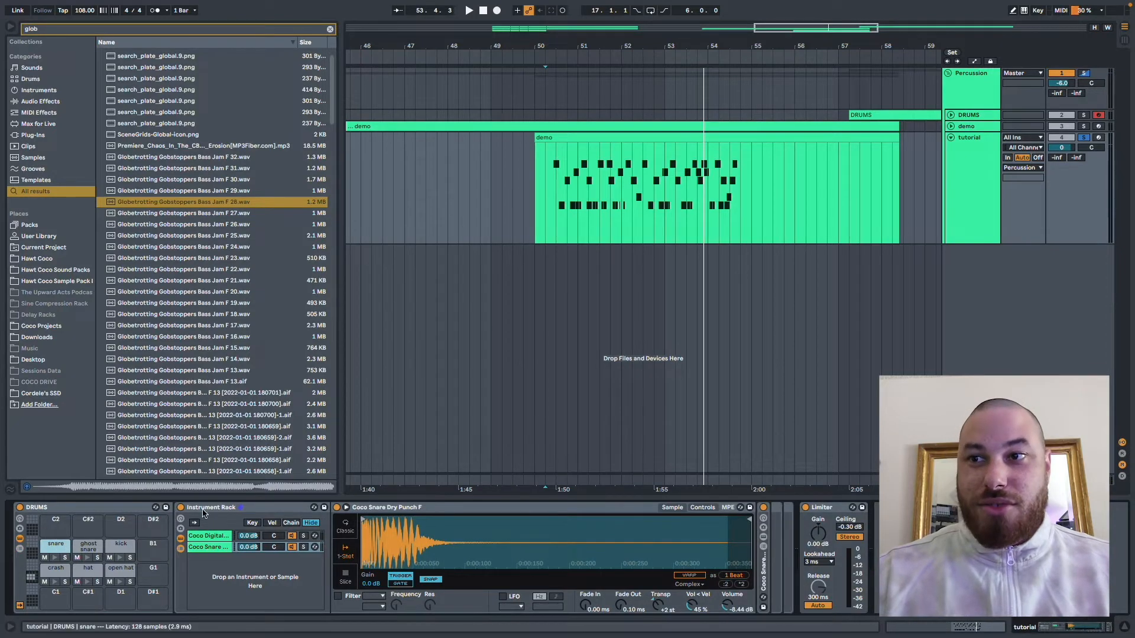
pyautogui.click(201, 373)
pyautogui.scroll(-5, 203, 376)
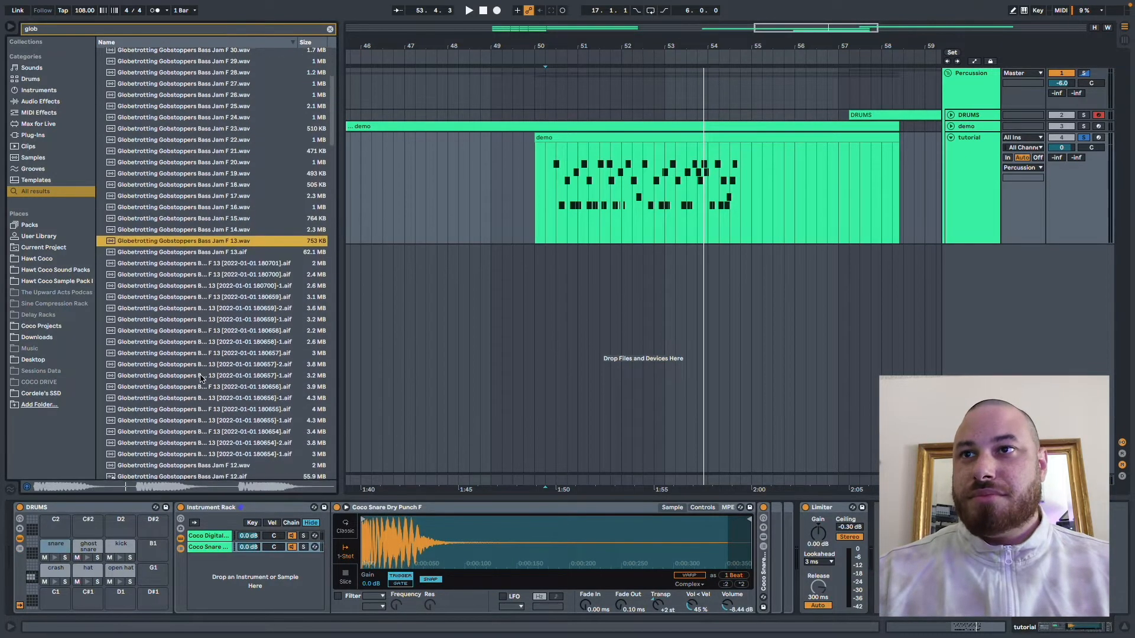
pyautogui.click(204, 376)
pyautogui.scroll(-5, 203, 376)
pyautogui.click(203, 324)
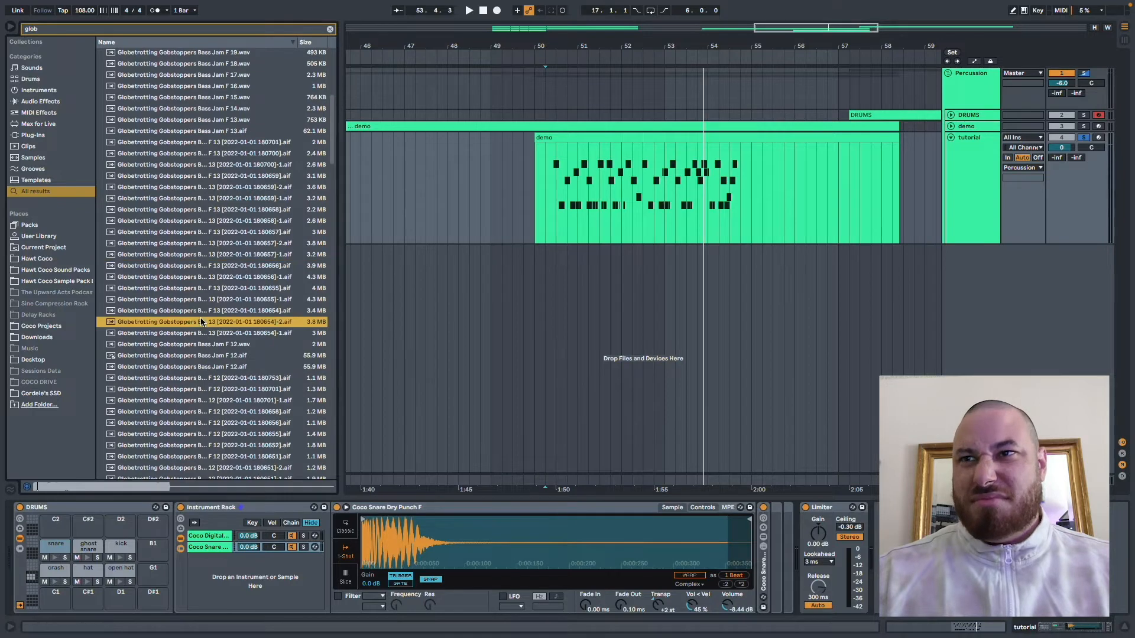
pyautogui.scroll(-5, 202, 320)
pyautogui.moveTo(207, 264); pyautogui.dragTo(247, 576)
pyautogui.click(353, 553)
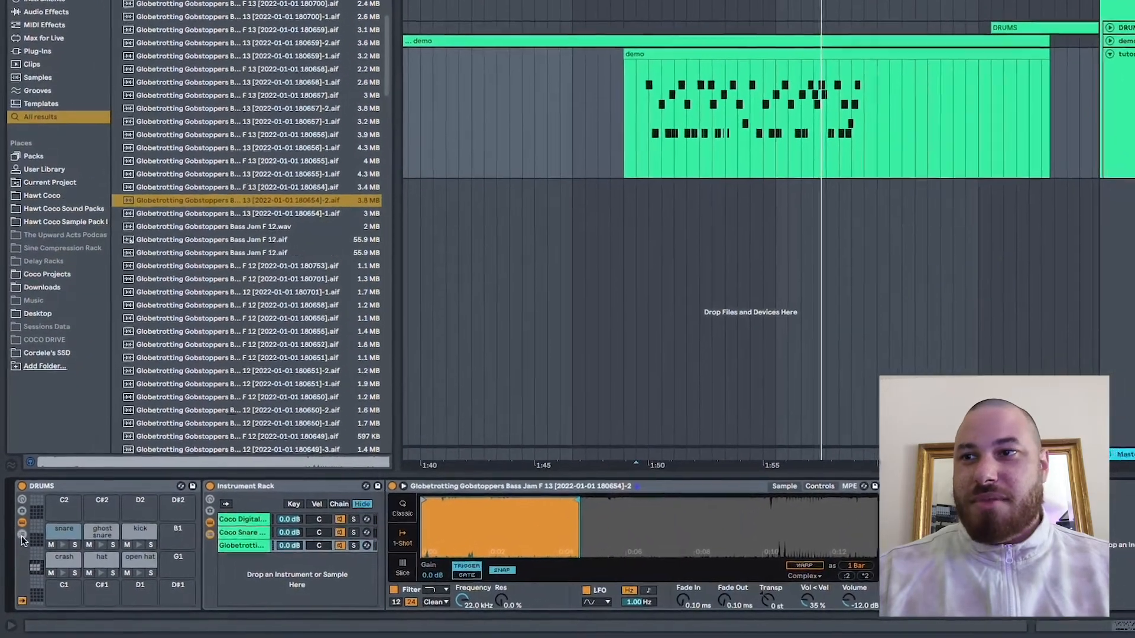
# - Show the DRUMS rack's chain list with its choke settings and assign the snare chain to choke group 1
pyautogui.click(20, 550)
pyautogui.click(22, 565)
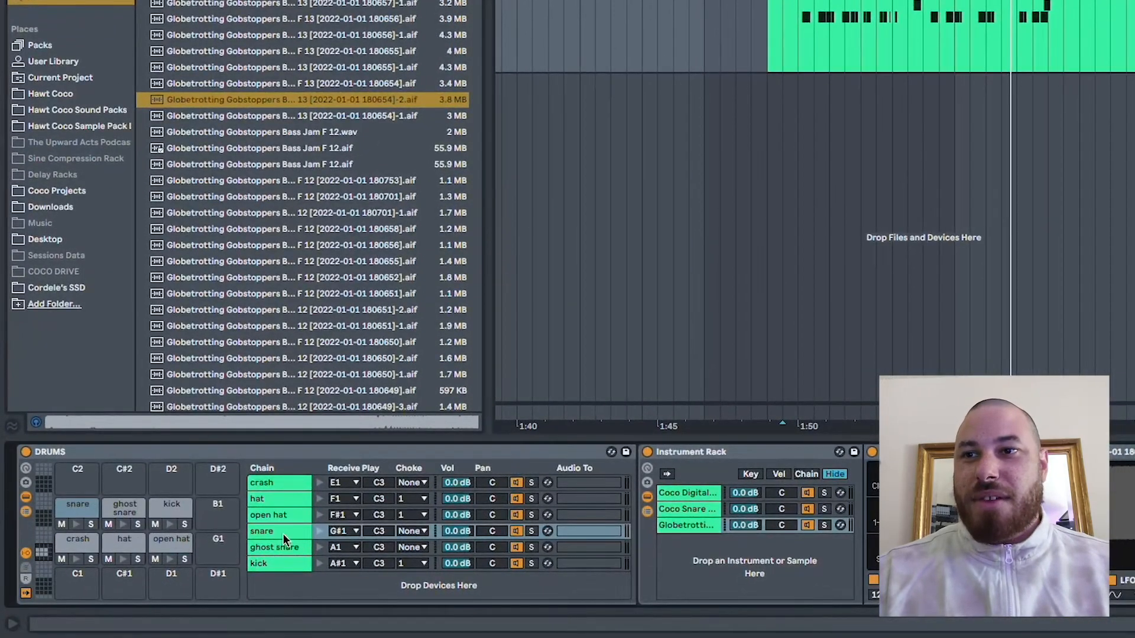
pyautogui.click(416, 531)
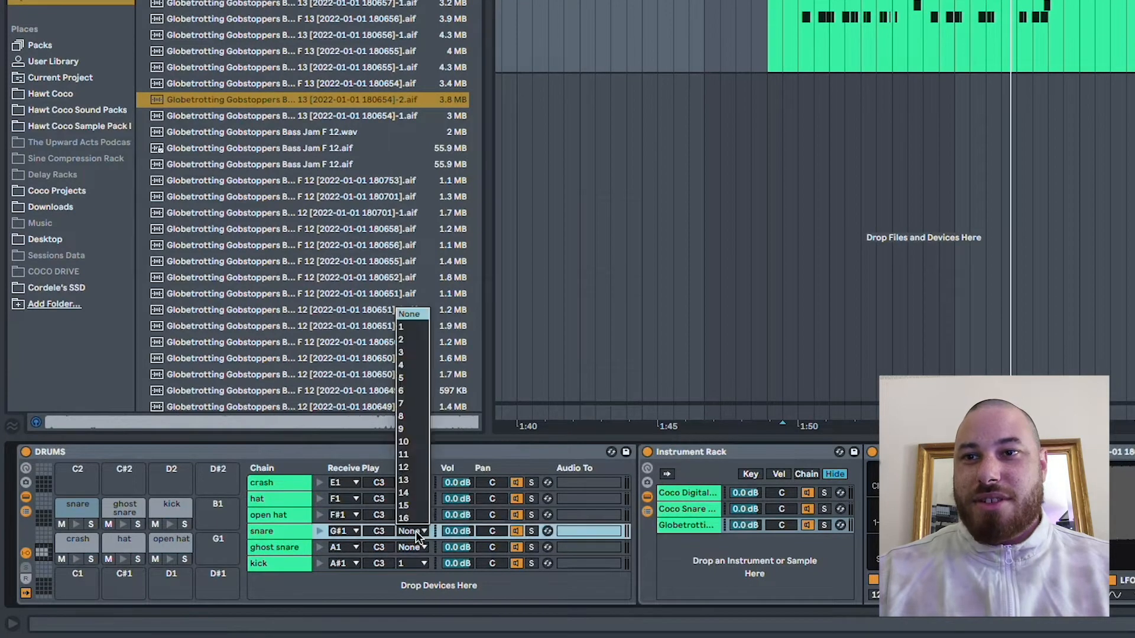
pyautogui.click(413, 327)
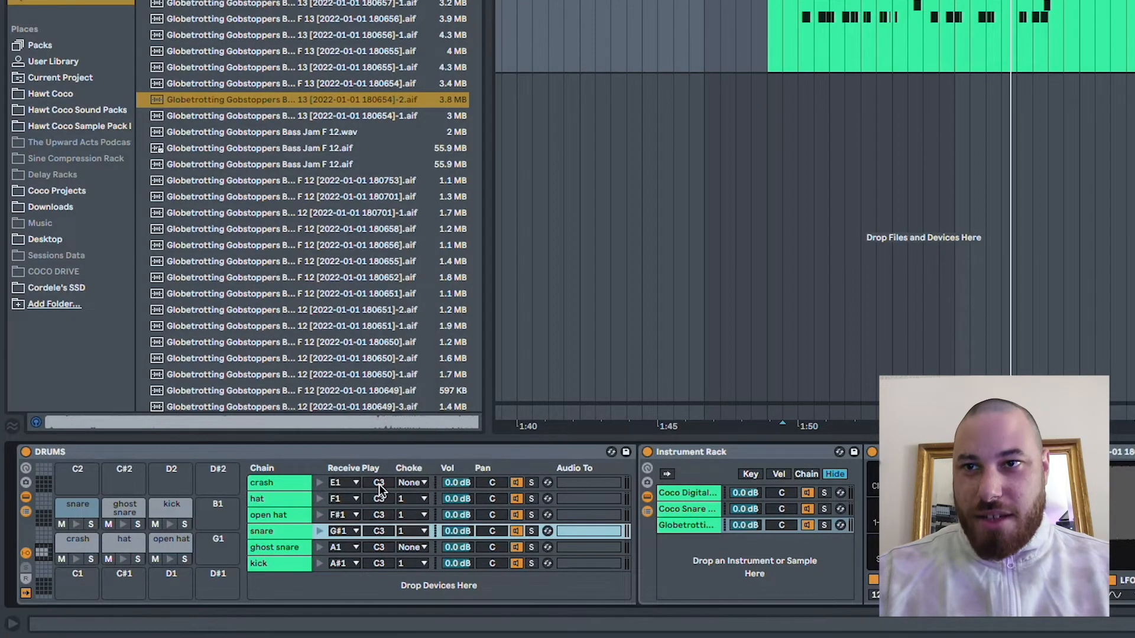
# - Audition the snare, kick and hat pads in turn to test the shared choke group
pyautogui.click(75, 525)
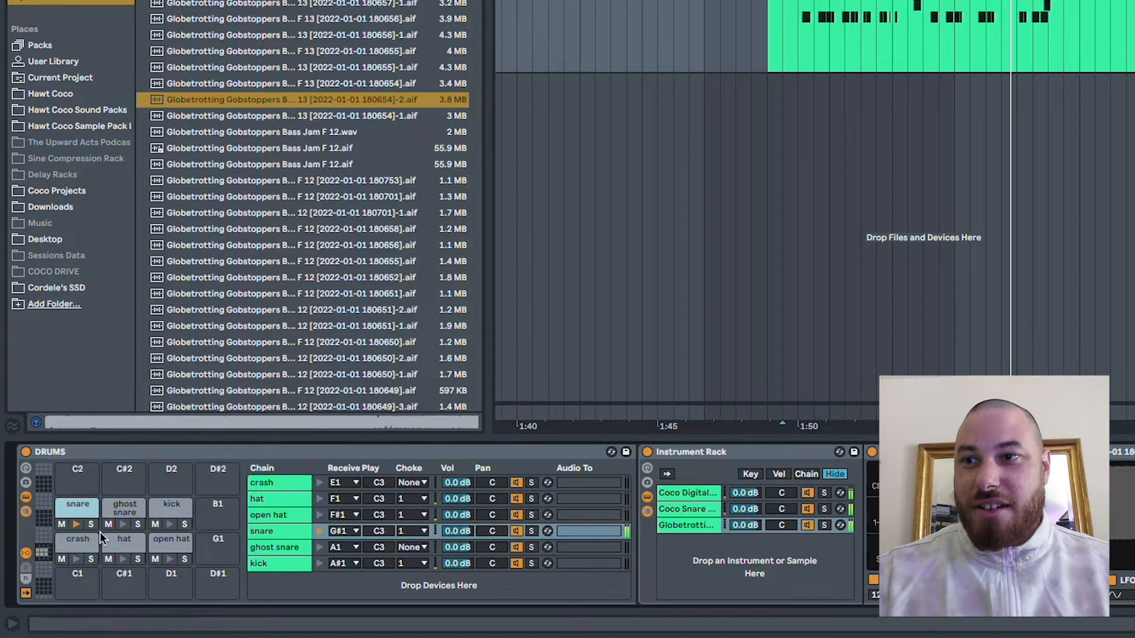
pyautogui.click(170, 524)
pyautogui.click(123, 558)
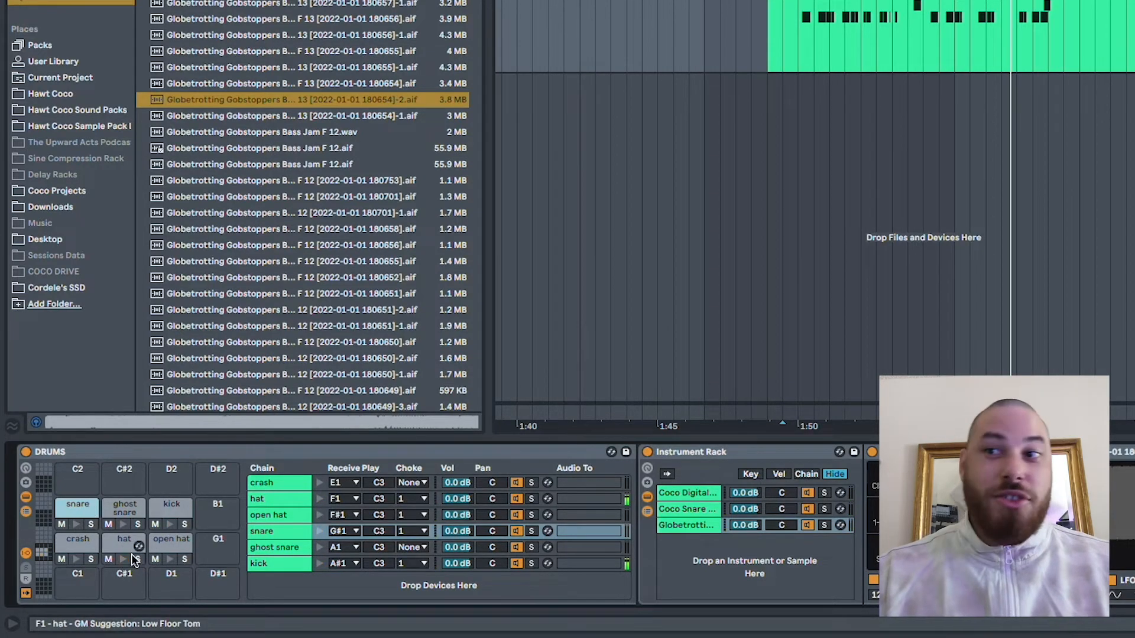
pyautogui.click(121, 558)
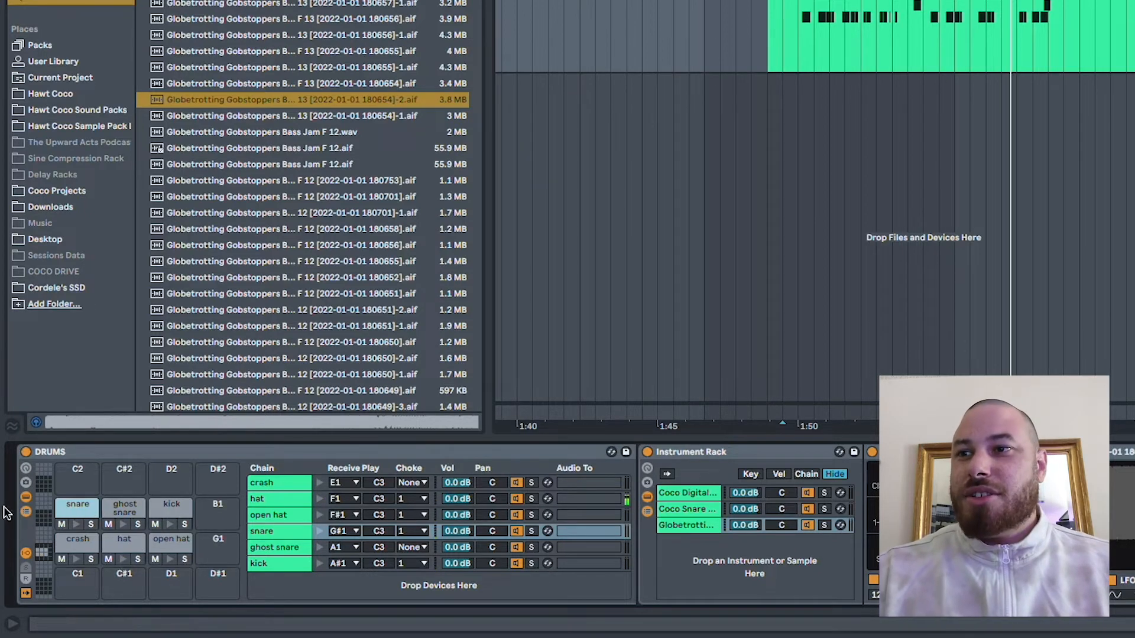
# - Hide the DRUMS rack's chain list and devices, then audition the kick, snare and hat pads
pyautogui.click(25, 511)
pyautogui.click(25, 497)
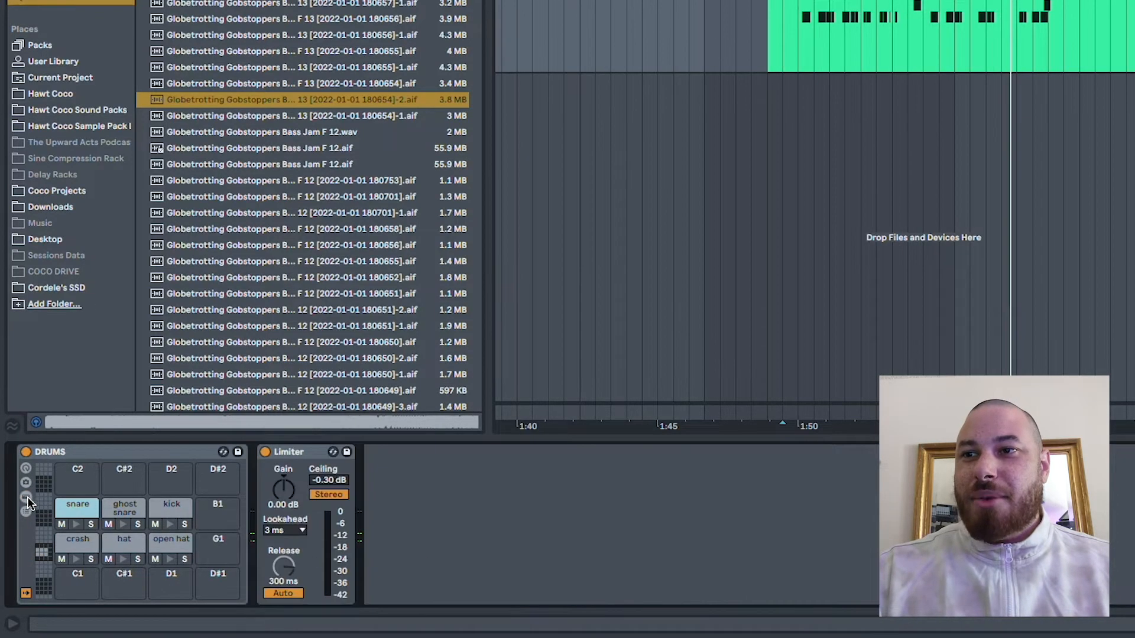
pyautogui.click(168, 523)
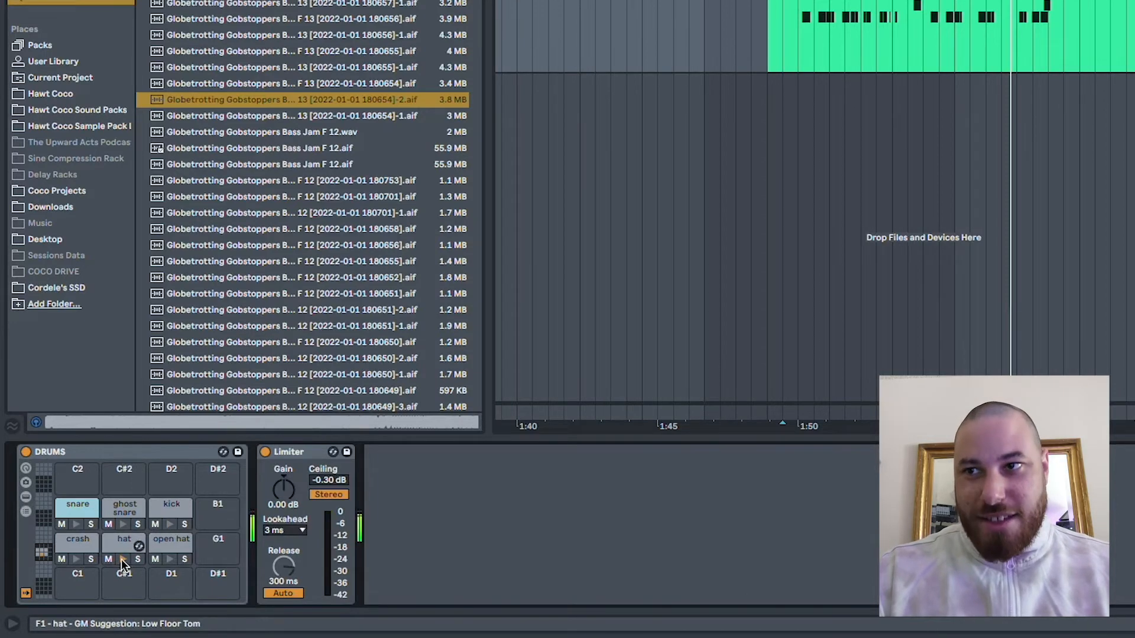
pyautogui.click(74, 523)
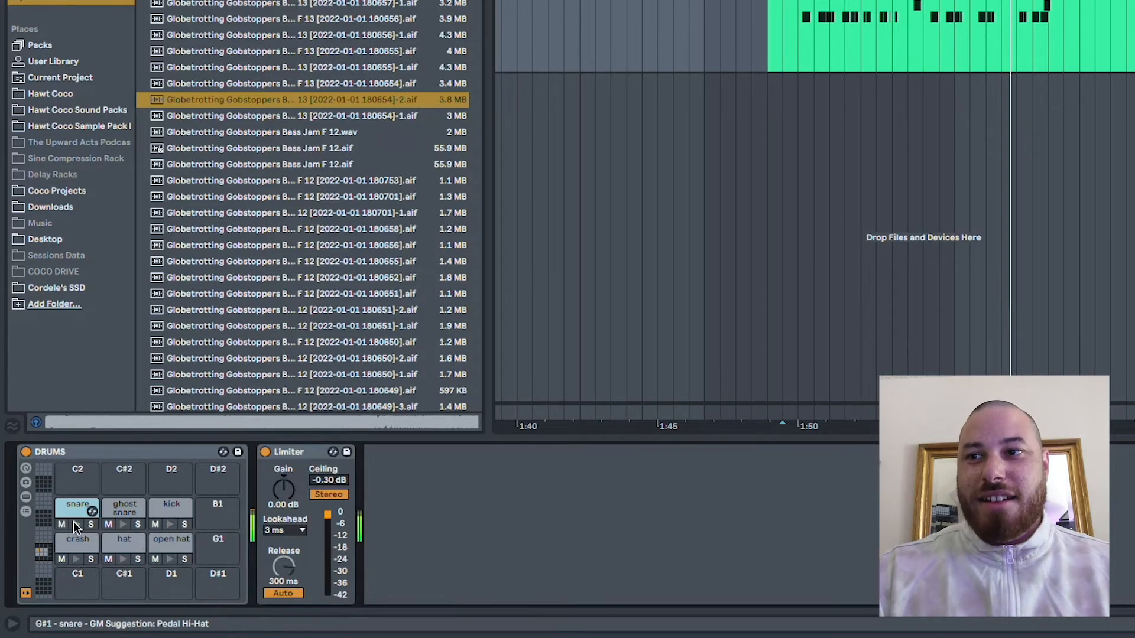
pyautogui.click(125, 559)
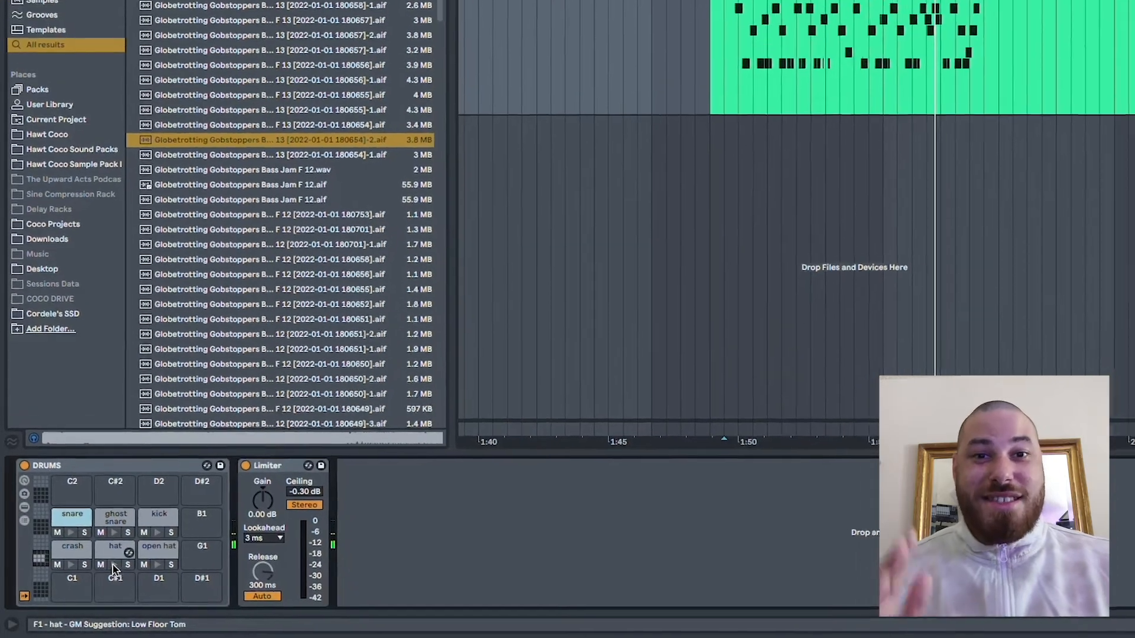
# - Play the demo clip and set the project tempo to 87 BPM
pyautogui.press('space')
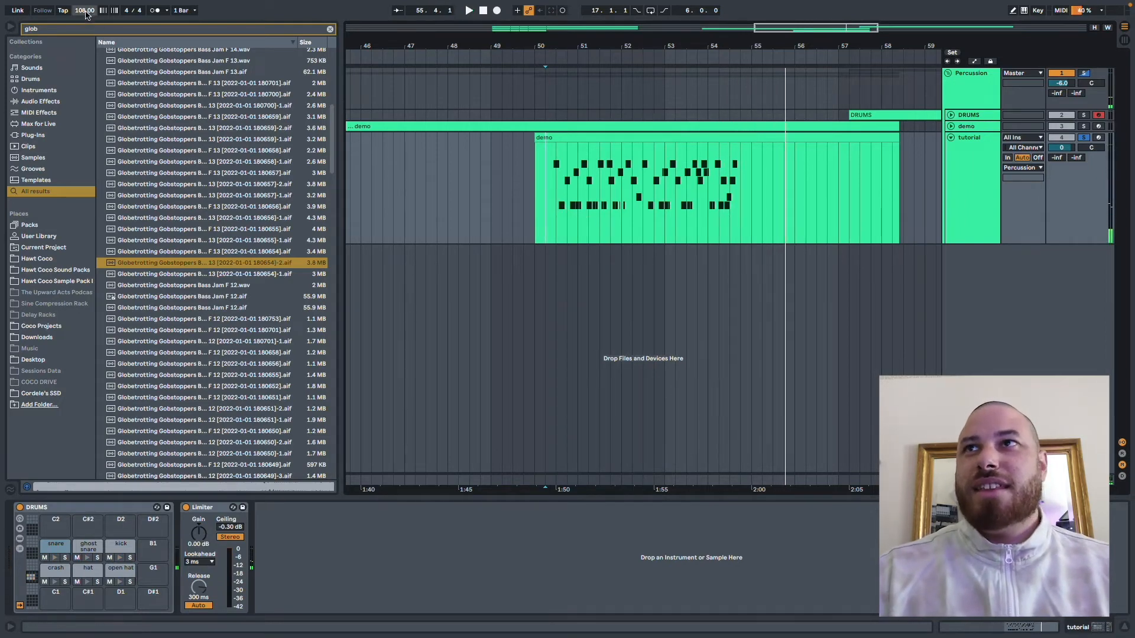
pyautogui.moveTo(87, 13); pyautogui.dragTo(110, 29)
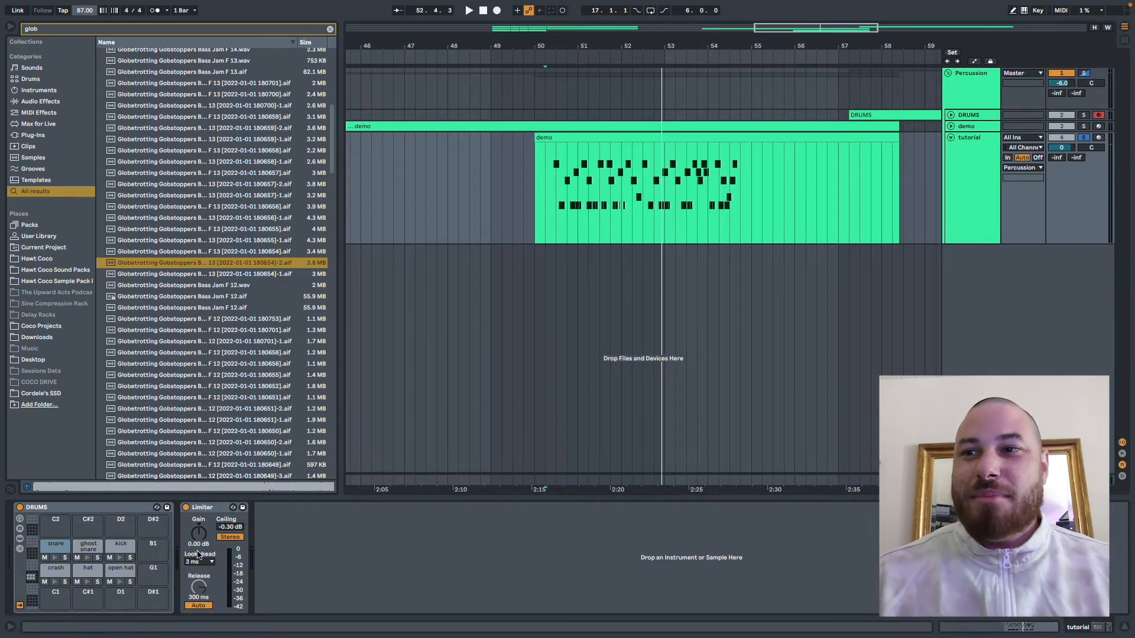
# - Audition the kick and hat pads at the new tempo and open the hat pad's instrument rack
pyautogui.click(120, 558)
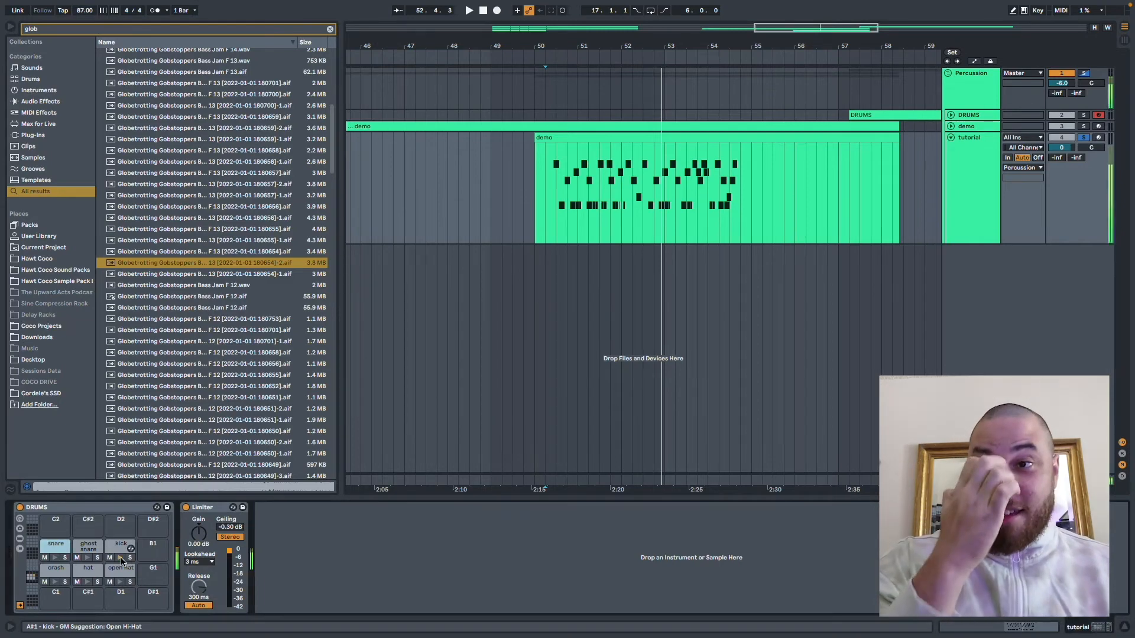
pyautogui.click(89, 582)
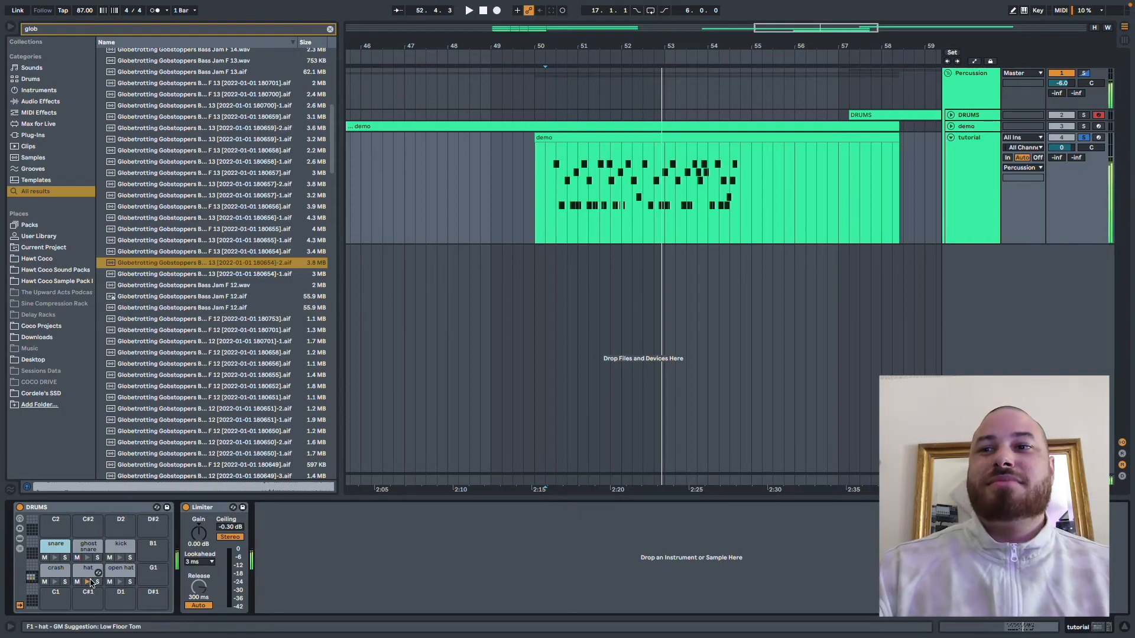
pyautogui.press('space')
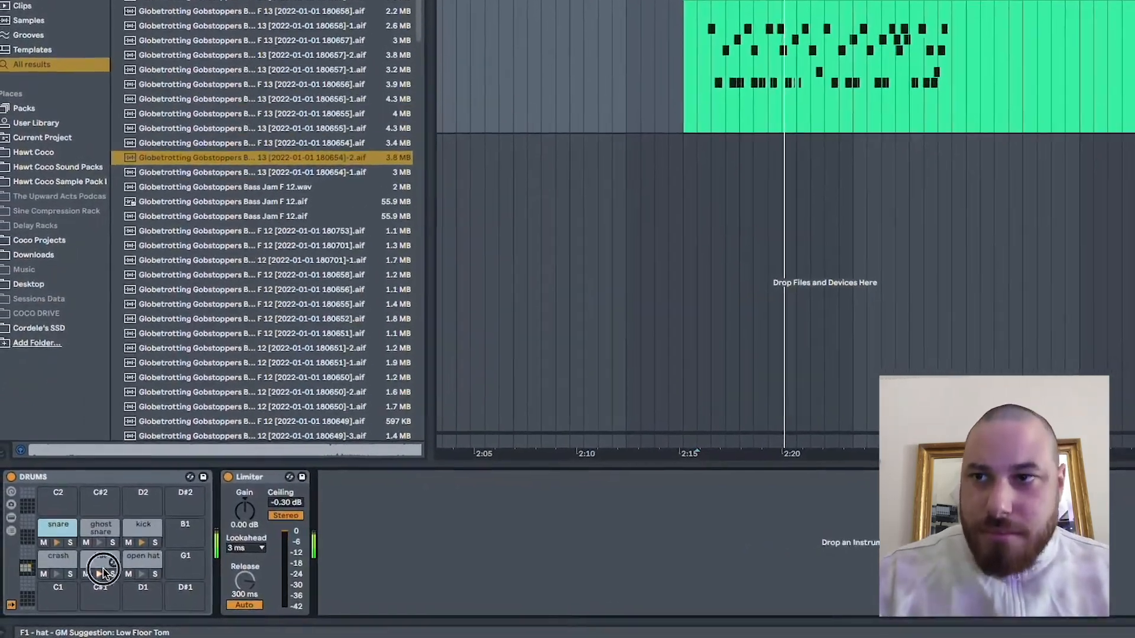
pyautogui.click(98, 562)
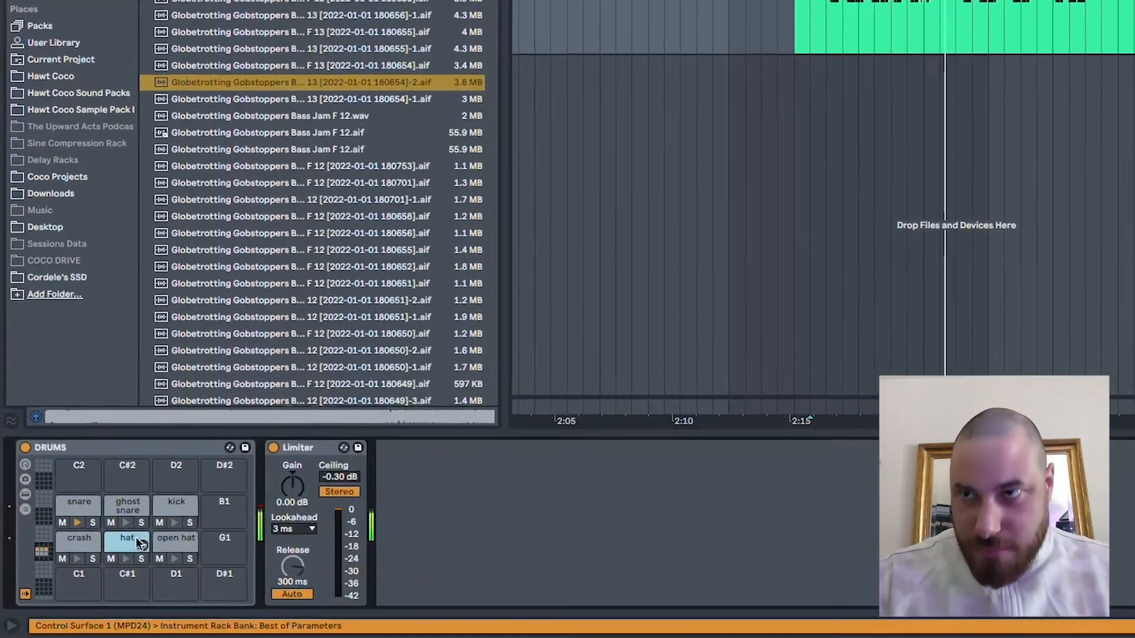
pyautogui.doubleClick(137, 538)
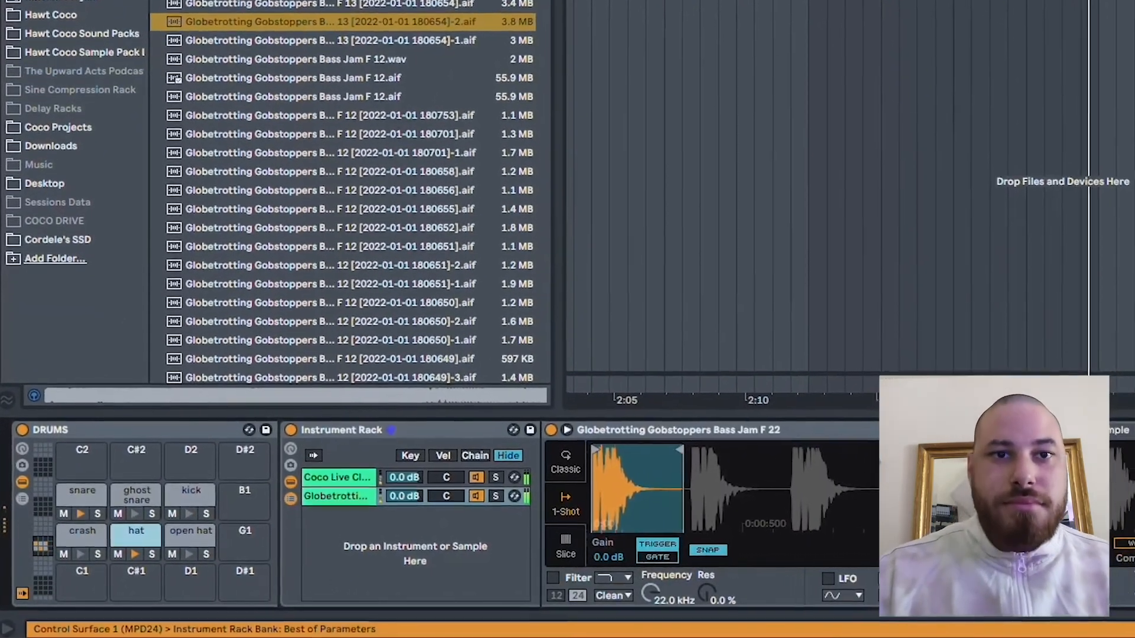